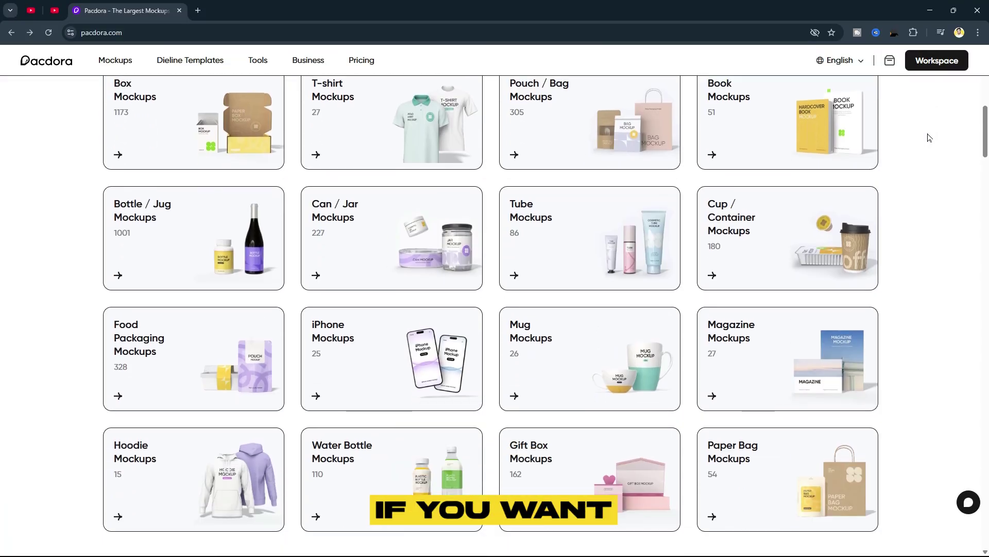
{"action": "scroll", "coordinate": [930, 138], "scroll_direction": "down", "scroll_amount": 5}
{"action": "scroll", "coordinate": [929, 138], "scroll_direction": "down", "scroll_amount": 3}
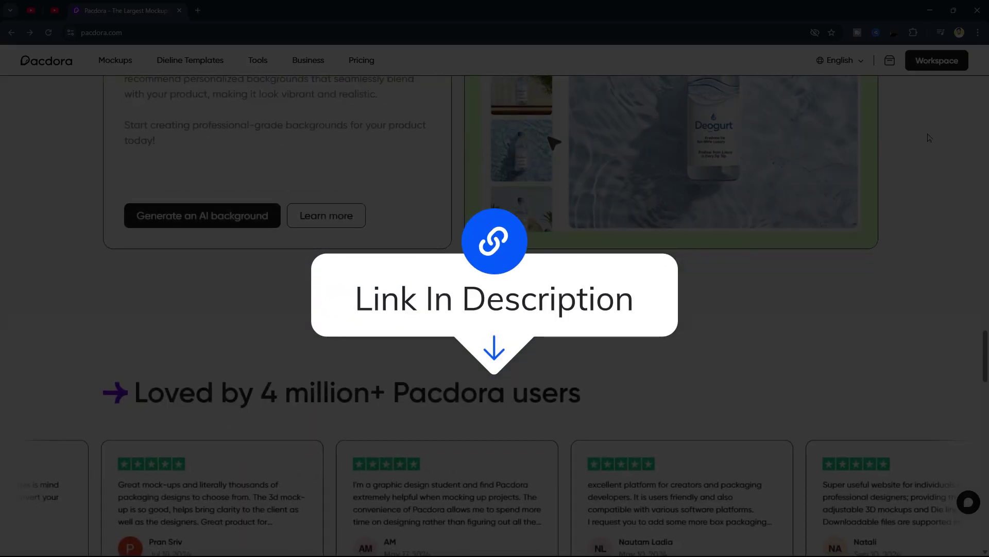
{"action": "scroll", "coordinate": [929, 137], "scroll_direction": "down", "scroll_amount": 5}
{"action": "scroll", "coordinate": [929, 138], "scroll_direction": "down", "scroll_amount": 3}
{"action": "scroll", "coordinate": [929, 138], "scroll_direction": "down", "scroll_amount": 5}
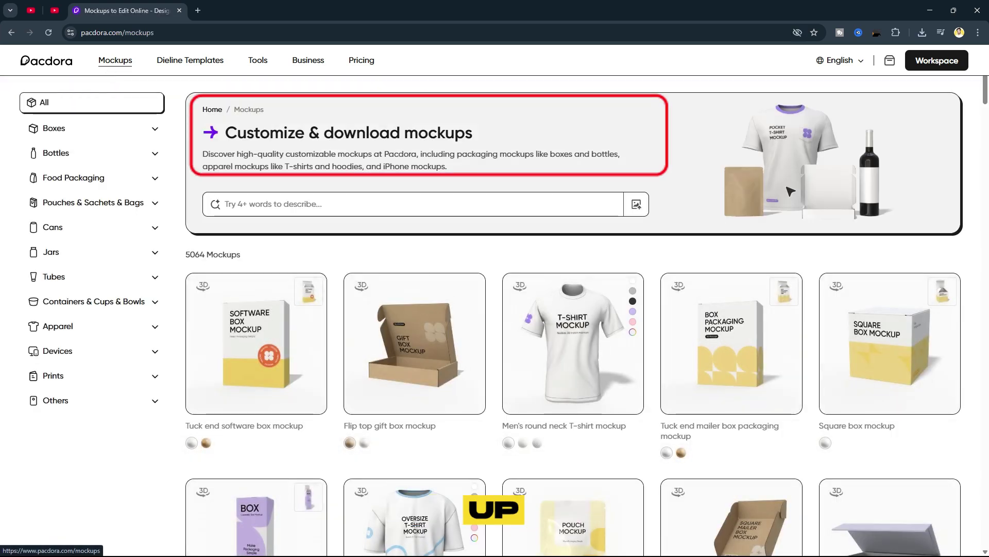
{"action": "scroll", "coordinate": [302, 185], "scroll_direction": "down", "scroll_amount": 5}
{"action": "scroll", "coordinate": [305, 183], "scroll_direction": "down", "scroll_amount": 3}
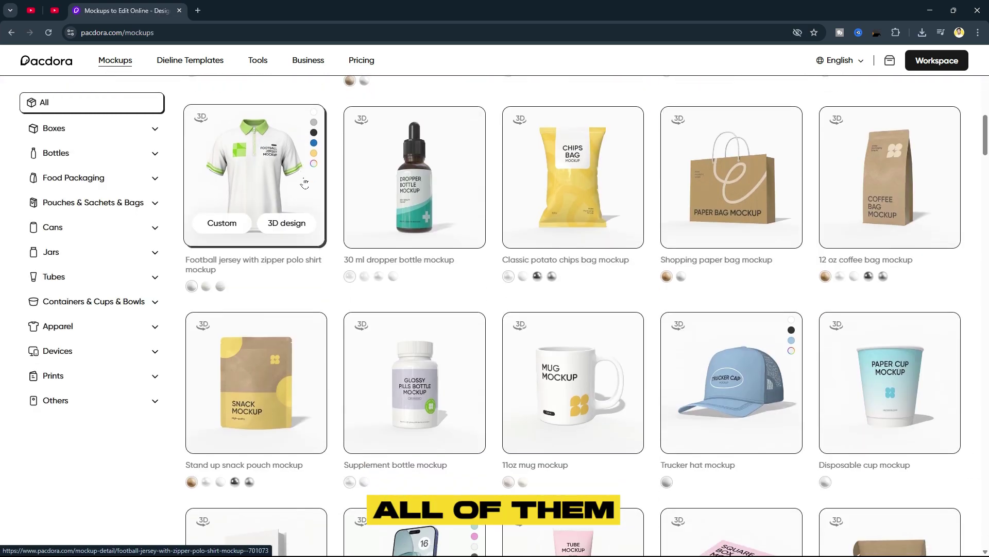
{"action": "scroll", "coordinate": [305, 183], "scroll_direction": "down", "scroll_amount": 3}
{"action": "scroll", "coordinate": [305, 183], "scroll_direction": "down", "scroll_amount": 3}
{"action": "scroll", "coordinate": [305, 183], "scroll_direction": "down", "scroll_amount": 3}
{"action": "scroll", "coordinate": [304, 181], "scroll_direction": "down", "scroll_amount": 3}
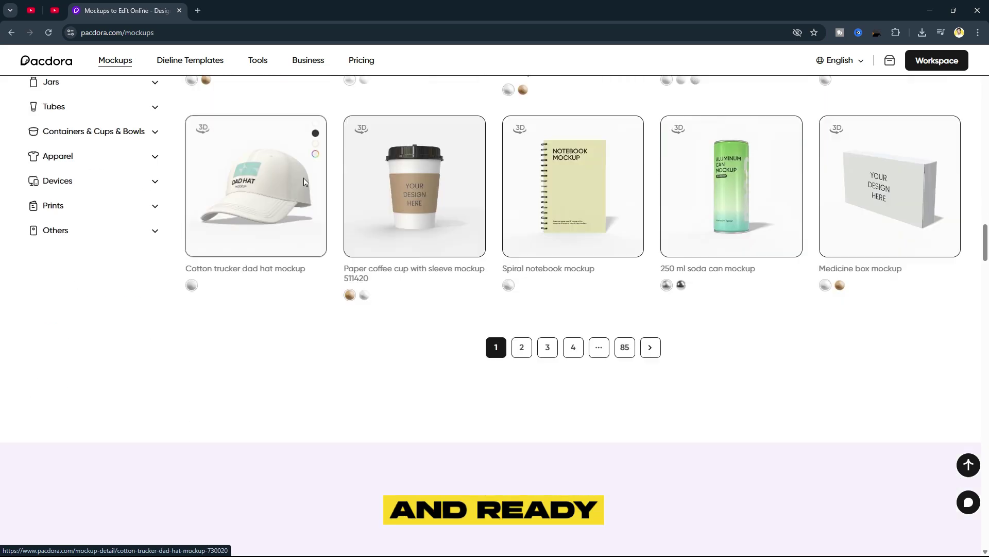
{"action": "scroll", "coordinate": [303, 181], "scroll_direction": "up", "scroll_amount": 1}
{"action": "scroll", "coordinate": [305, 182], "scroll_direction": "up", "scroll_amount": 3}
{"action": "scroll", "coordinate": [306, 184], "scroll_direction": "up", "scroll_amount": 5}
{"action": "scroll", "coordinate": [305, 183], "scroll_direction": "up", "scroll_amount": 5}
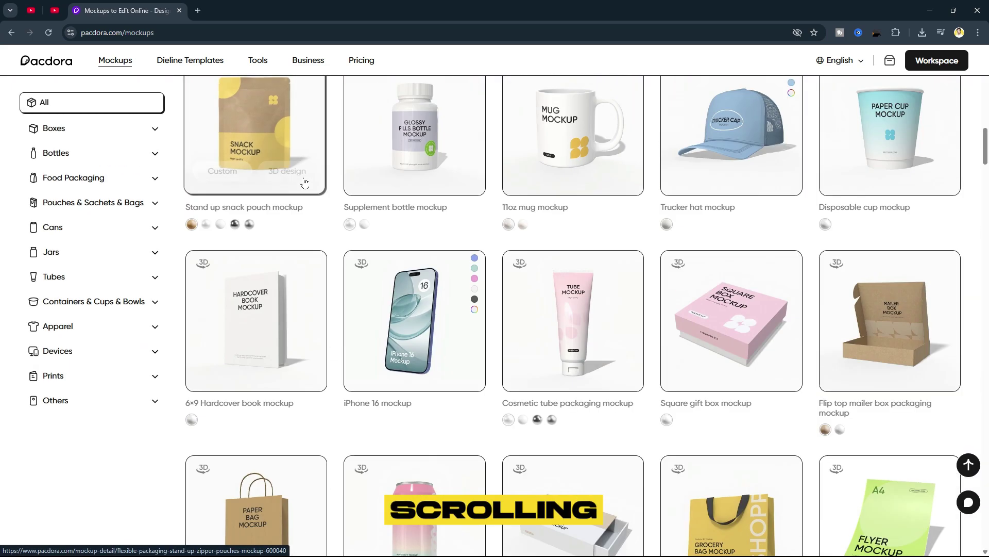
{"action": "scroll", "coordinate": [305, 183], "scroll_direction": "up", "scroll_amount": 5}
{"action": "scroll", "coordinate": [306, 183], "scroll_direction": "up", "scroll_amount": 5}
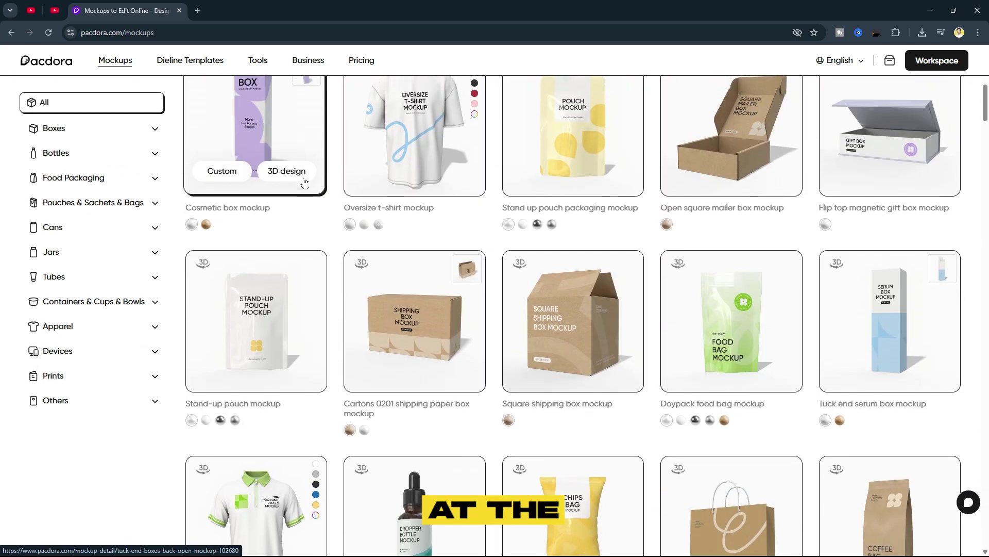
{"action": "scroll", "coordinate": [305, 184], "scroll_direction": "up", "scroll_amount": 3}
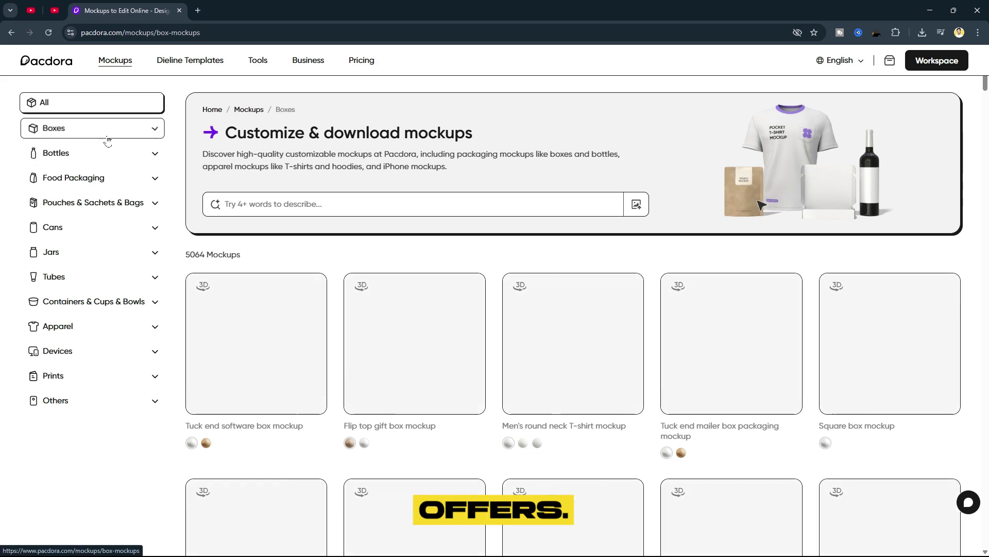
- Browse the Boxes mockups, including Square Box and Gift Box, then the Bottles category
{"action": "left_click", "coordinate": [108, 129]}
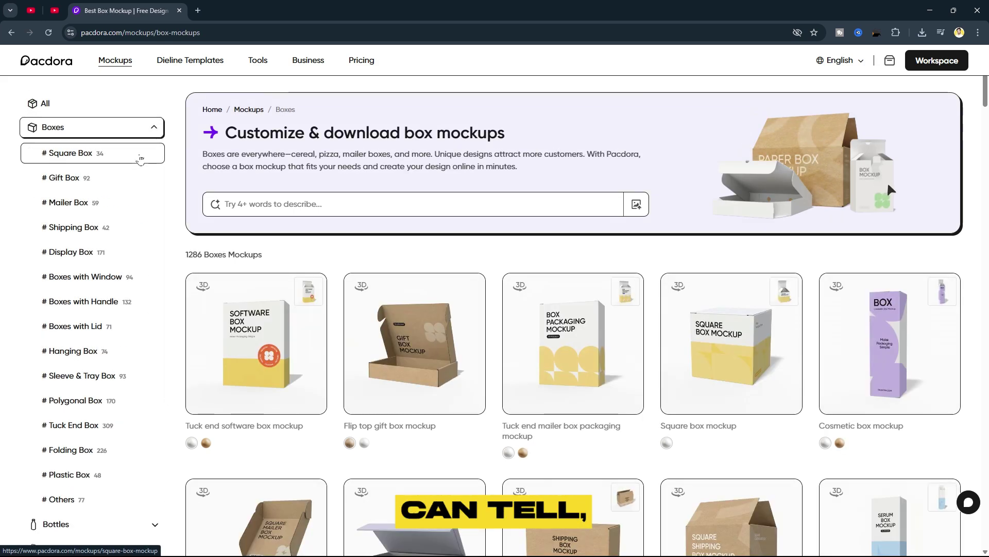
{"action": "left_click", "coordinate": [141, 158]}
{"action": "left_click", "coordinate": [134, 181]}
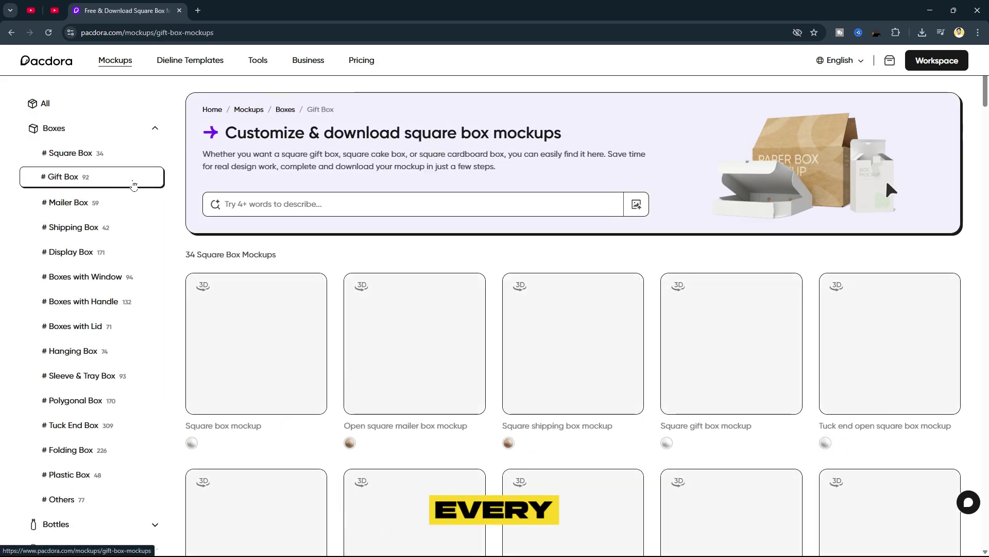
{"action": "left_click", "coordinate": [134, 130]}
{"action": "left_click", "coordinate": [131, 155]}
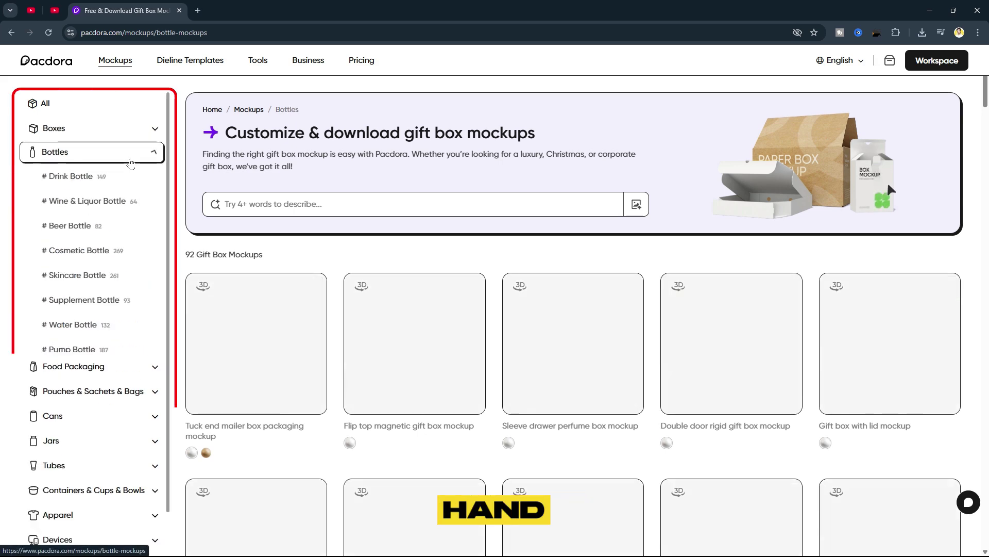
- Browse the Food Packaging, Pouches & Sachets & Bags, Cans, Jars and Apparel categories
{"action": "left_click", "coordinate": [85, 497]}
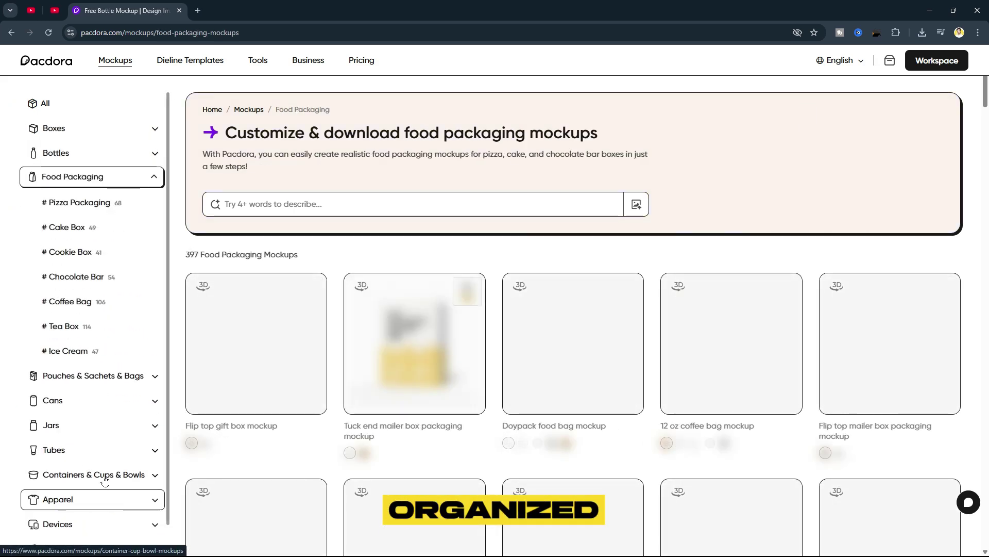
{"action": "left_click", "coordinate": [122, 377]}
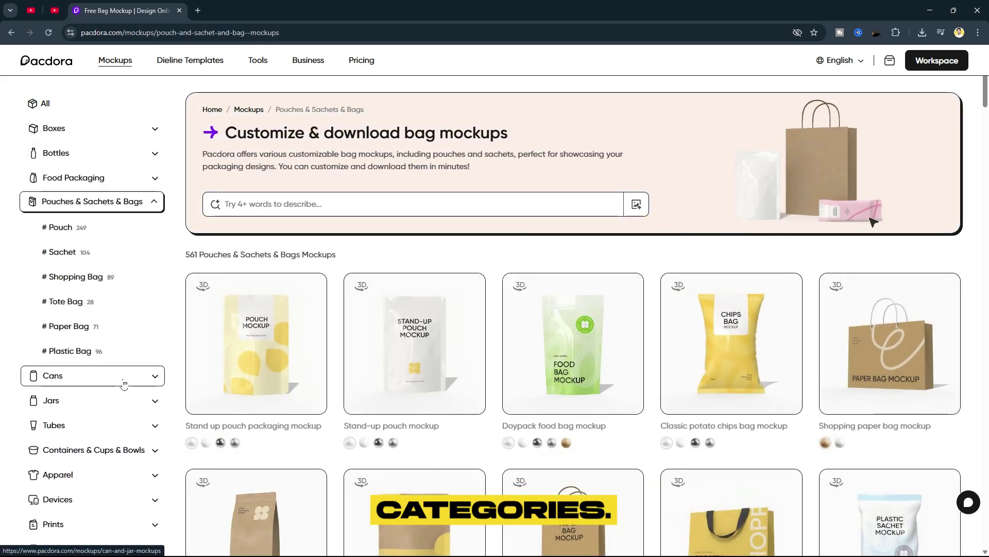
{"action": "left_click", "coordinate": [124, 384]}
{"action": "scroll", "coordinate": [124, 384], "scroll_direction": "down", "scroll_amount": 1}
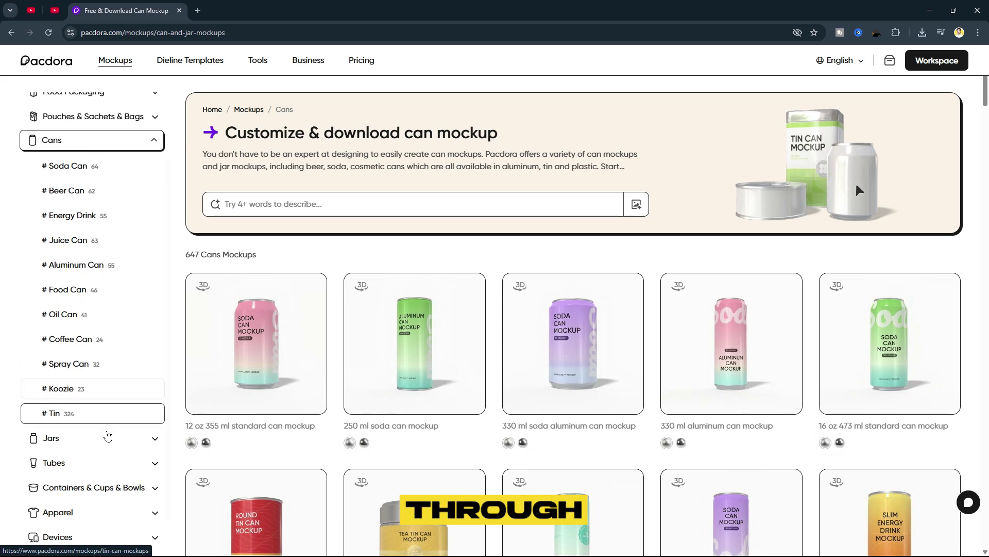
{"action": "left_click", "coordinate": [107, 438]}
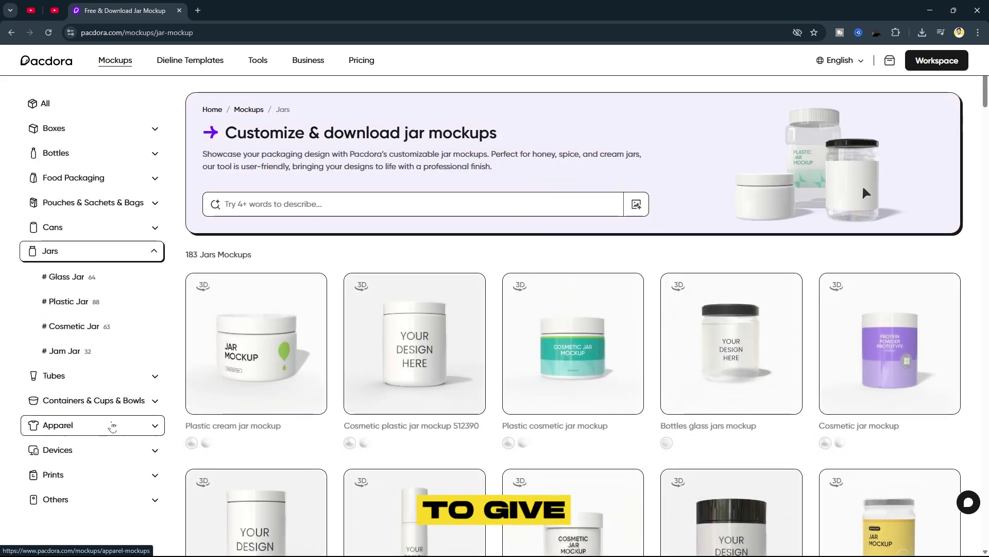
{"action": "left_click", "coordinate": [112, 427]}
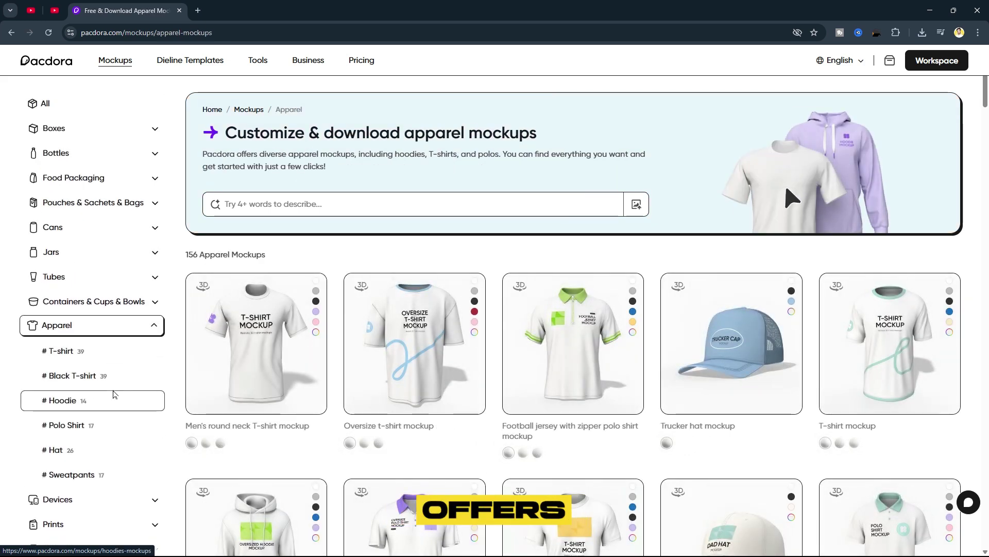
- Browse the Book, Magazine, Card and Envelope print mockups, then go to Dieline Templates
{"action": "left_click", "coordinate": [113, 523]}
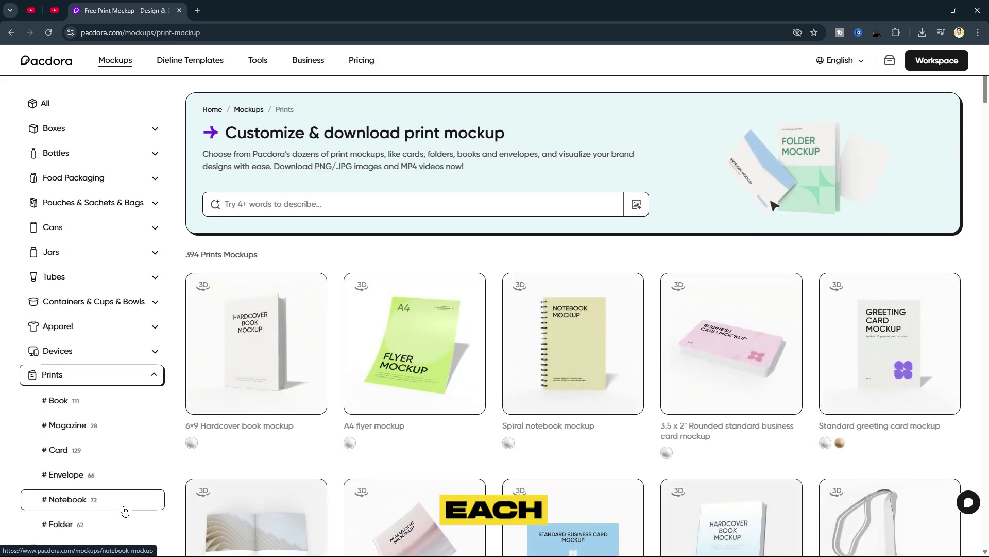
{"action": "left_click", "coordinate": [135, 400]}
{"action": "left_click", "coordinate": [131, 425]}
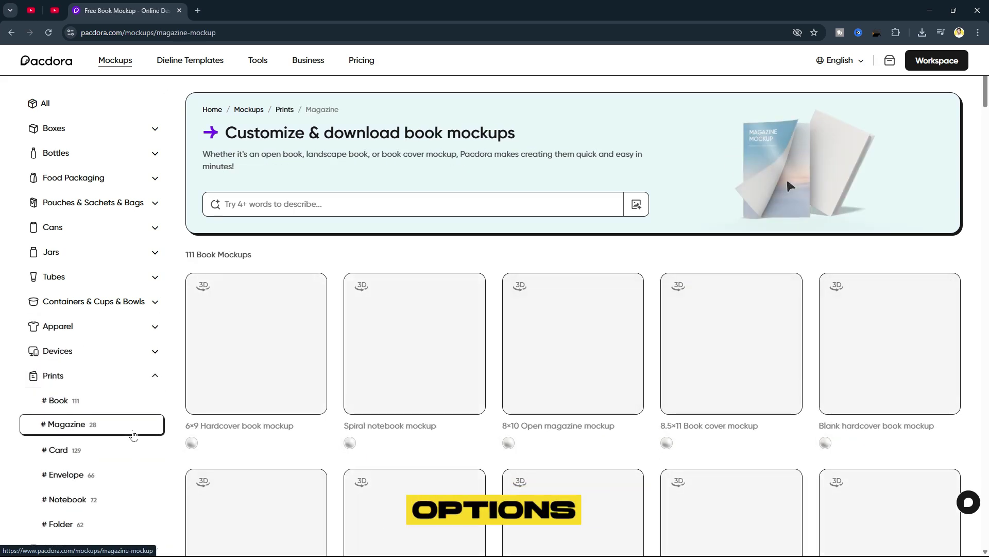
{"action": "left_click", "coordinate": [120, 455]}
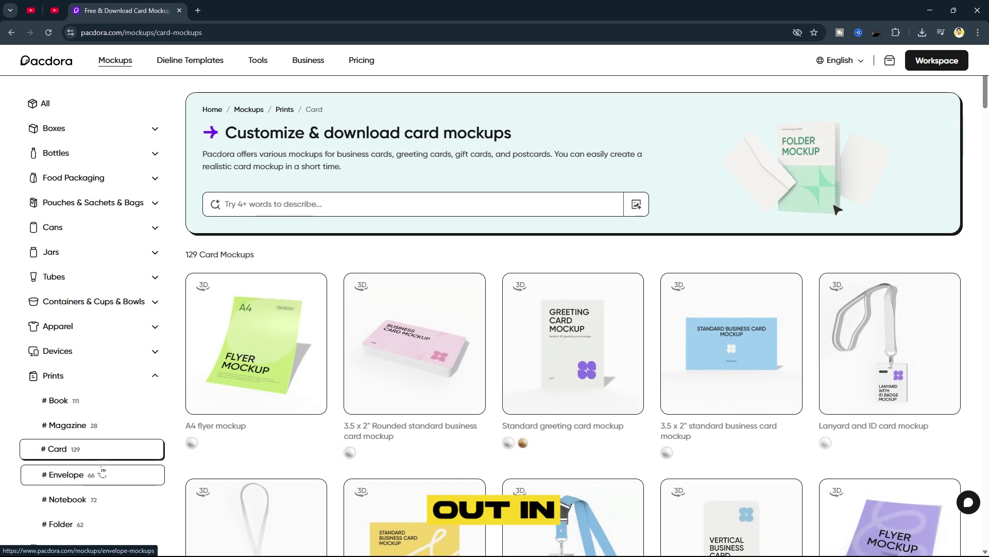
{"action": "left_click", "coordinate": [97, 474]}
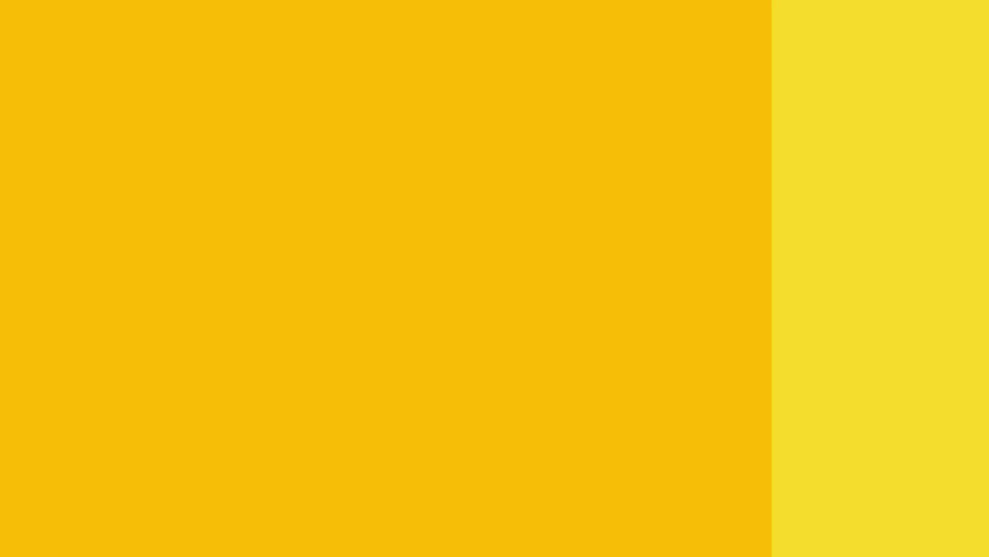
{"action": "left_click", "coordinate": [222, 65]}
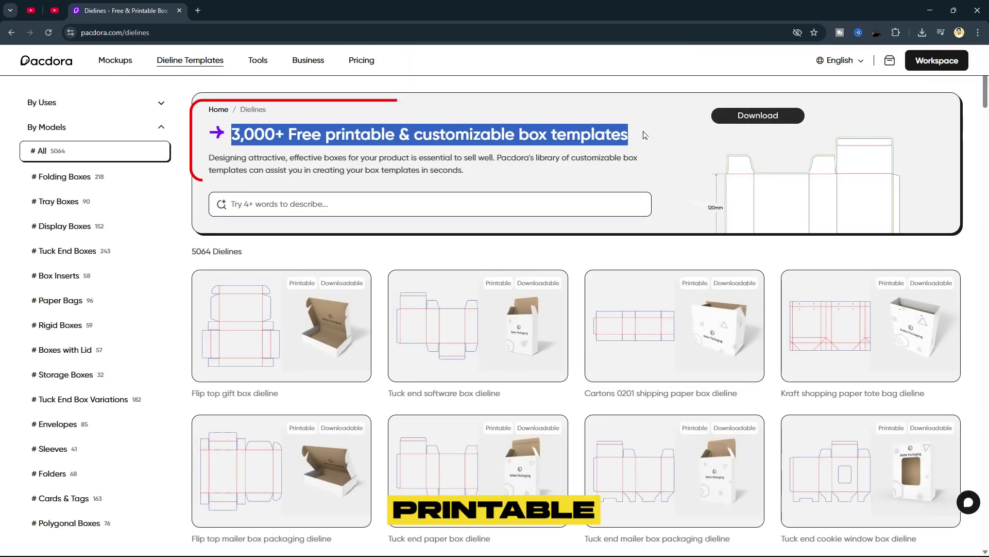
- Preview a box dieline, then the gable box dieline, in the dieline editor
{"action": "left_click", "coordinate": [253, 308]}
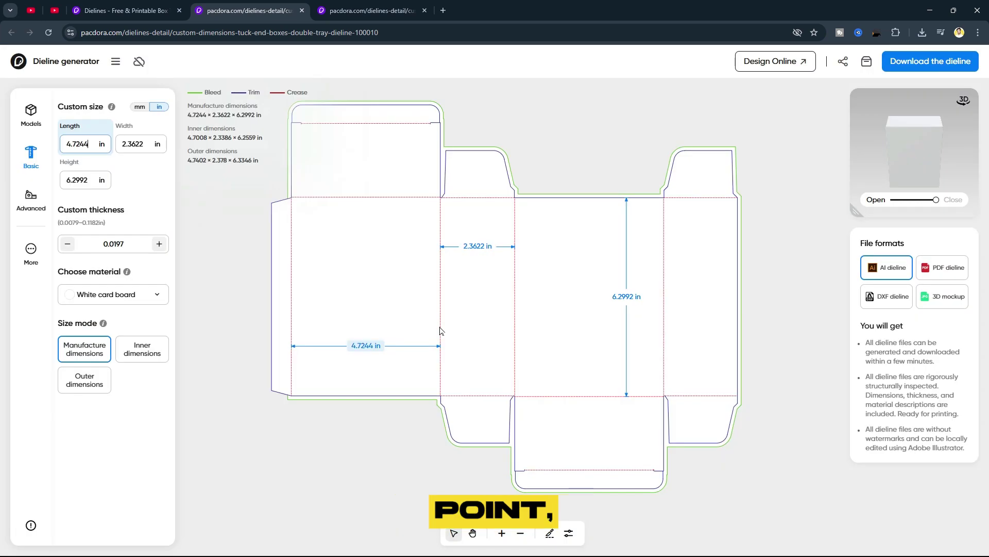
{"action": "key", "text": "ctrl+shift+Tab"}
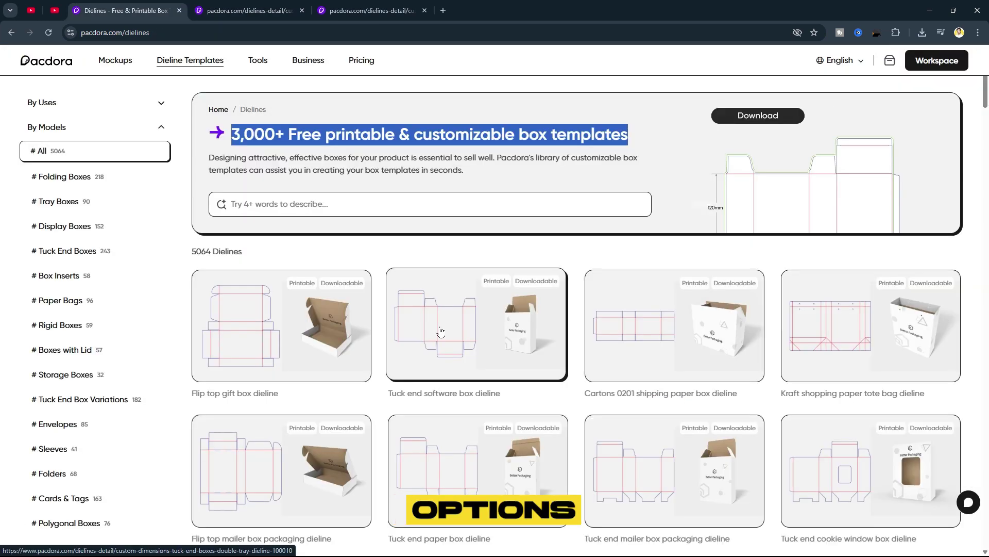
{"action": "scroll", "coordinate": [559, 383], "scroll_direction": "down", "scroll_amount": 3}
{"action": "scroll", "coordinate": [559, 383], "scroll_direction": "down", "scroll_amount": 3}
{"action": "left_click", "coordinate": [559, 383]}
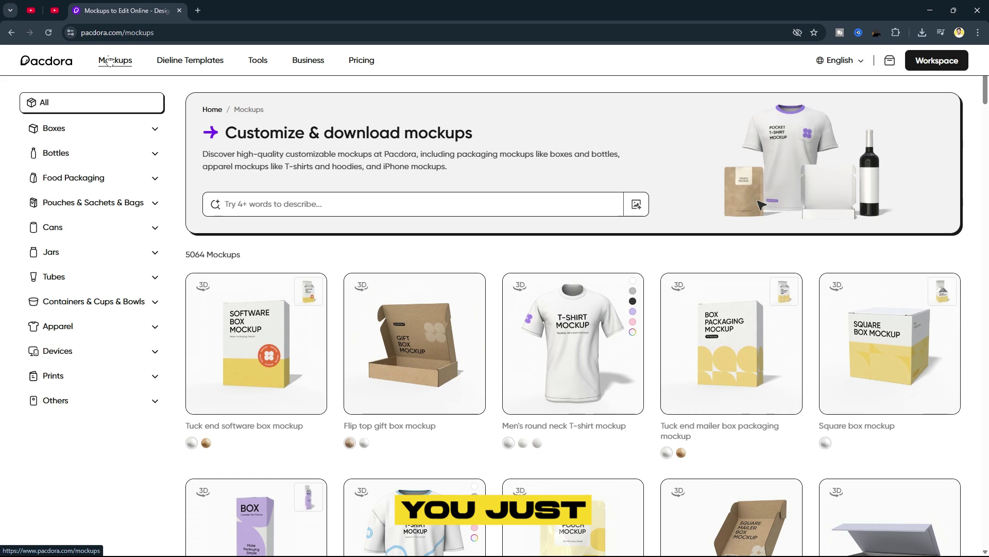
- Load the Men's round neck T-shirt mockup and rotate its 3D model
{"action": "left_click", "coordinate": [564, 367]}
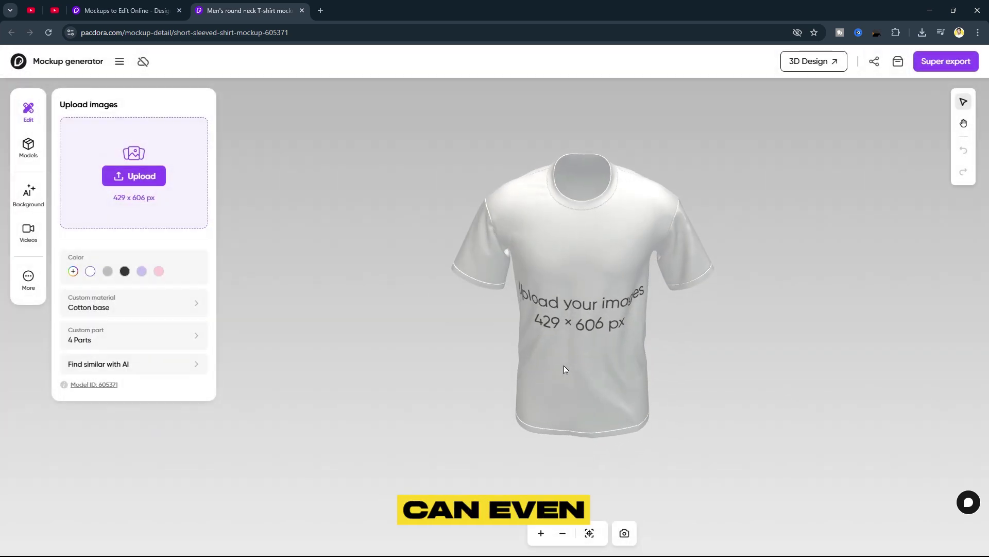
{"action": "mouse_move", "coordinate": [564, 364]}
{"action": "left_mouse_down"}
{"action": "mouse_move", "coordinate": [573, 320]}
{"action": "mouse_move", "coordinate": [607, 323]}
{"action": "mouse_move", "coordinate": [543, 326]}
{"action": "mouse_move", "coordinate": [620, 318]}
{"action": "mouse_move", "coordinate": [572, 329]}
{"action": "left_mouse_up"}
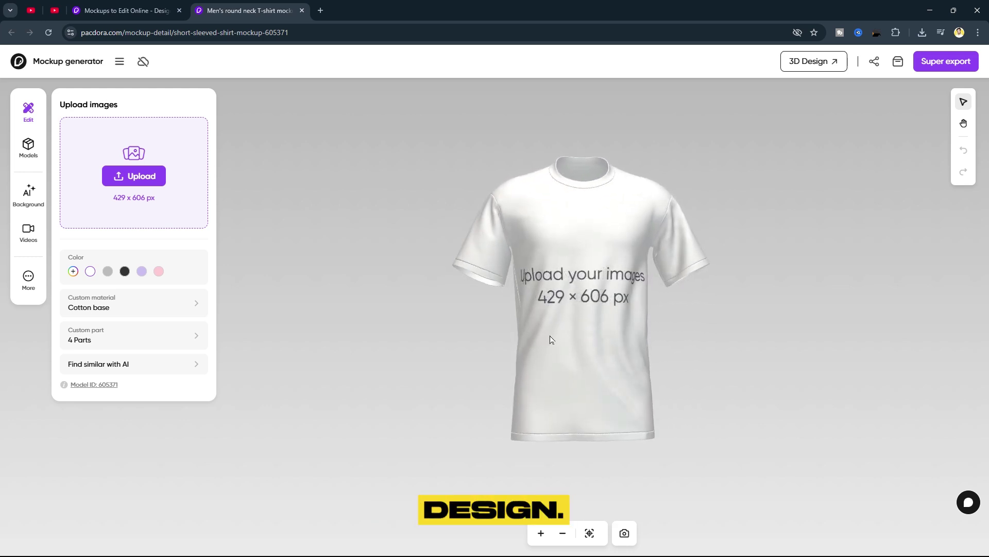
- Upload the iConsider/All logo and place it small on the front chest
{"action": "left_click", "coordinate": [157, 182]}
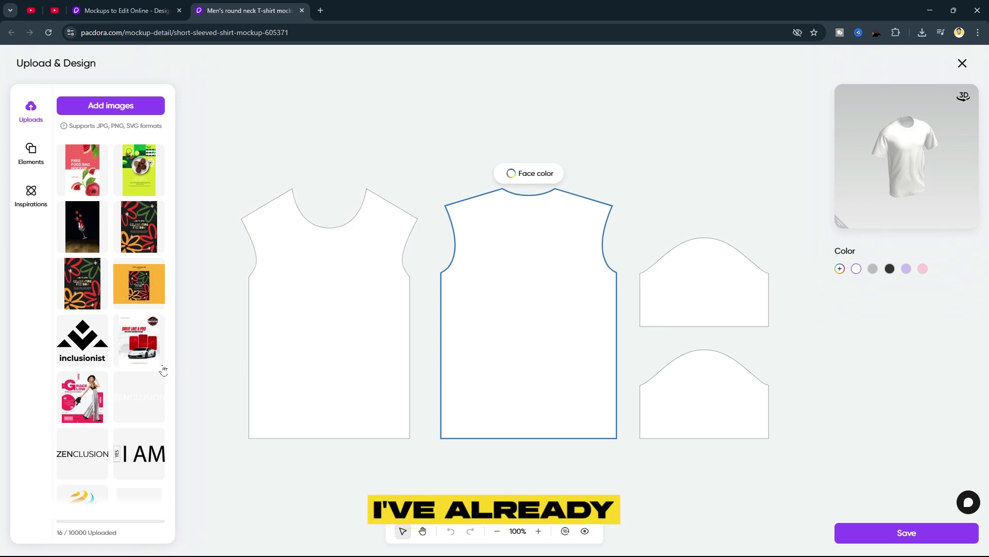
{"action": "scroll", "coordinate": [116, 333], "scroll_direction": "down", "scroll_amount": 2}
{"action": "scroll", "coordinate": [82, 309], "scroll_direction": "down", "scroll_amount": 1}
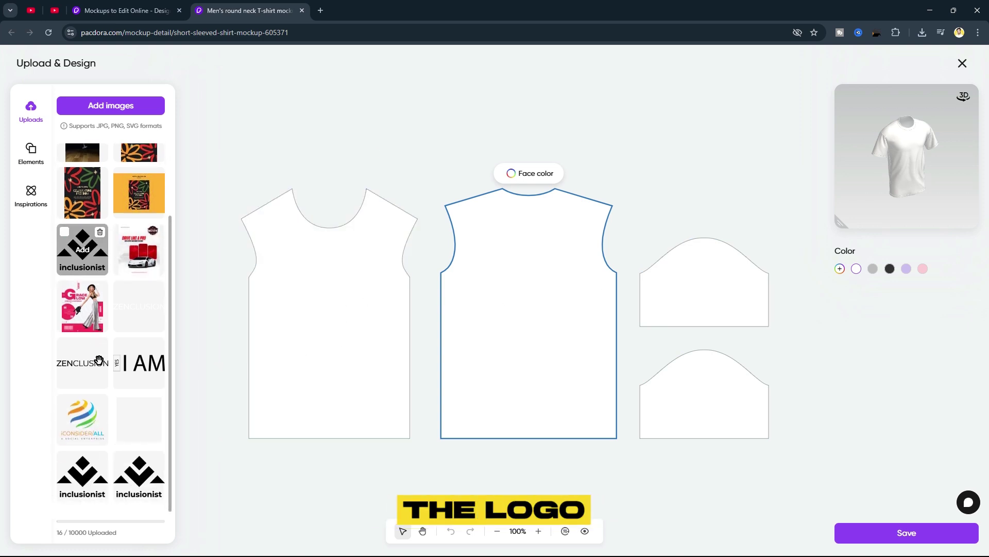
{"action": "left_click", "coordinate": [83, 422]}
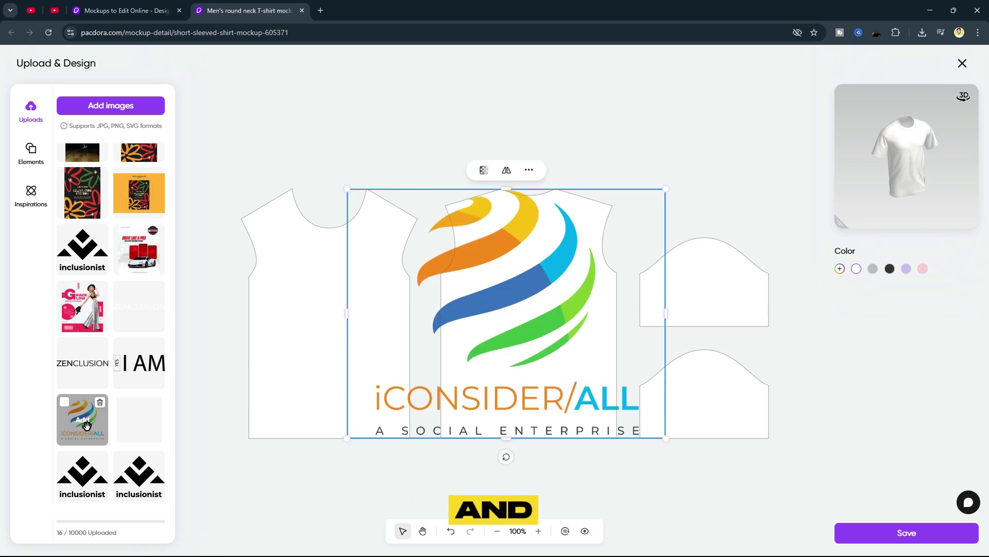
{"action": "left_click_drag", "start_coordinate": [662, 196], "coordinate": [434, 362]}
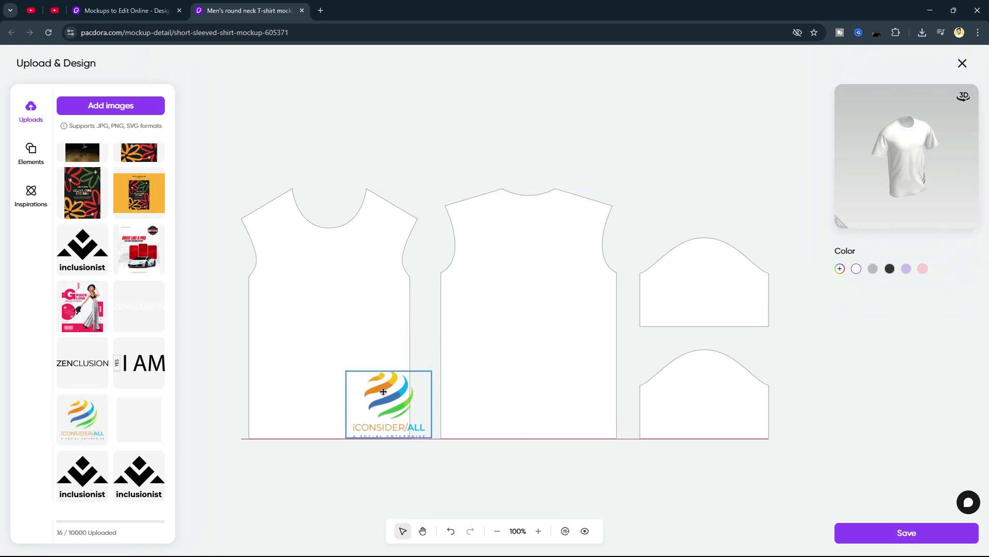
{"action": "left_click_drag", "start_coordinate": [391, 387], "coordinate": [331, 304]}
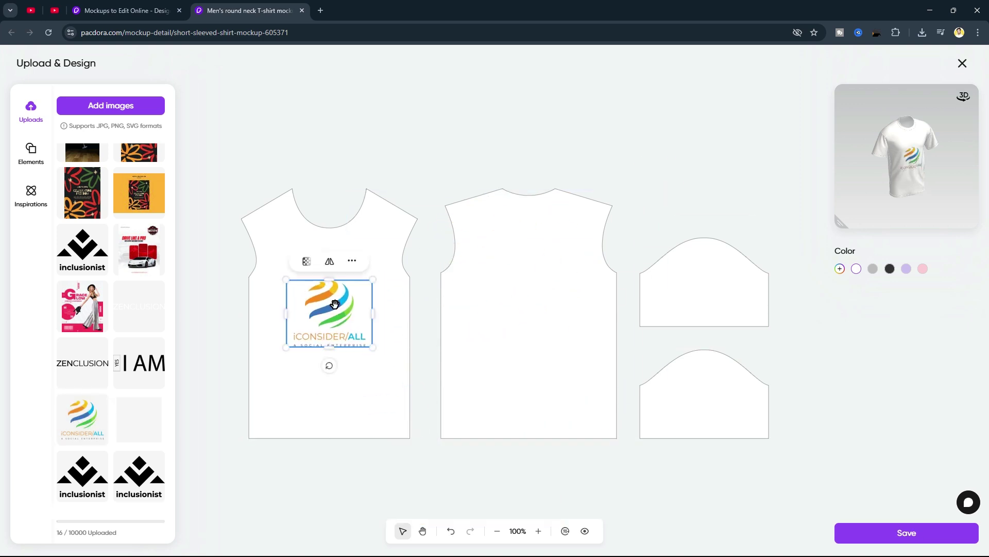
{"action": "left_click_drag", "start_coordinate": [372, 347], "coordinate": [359, 337]}
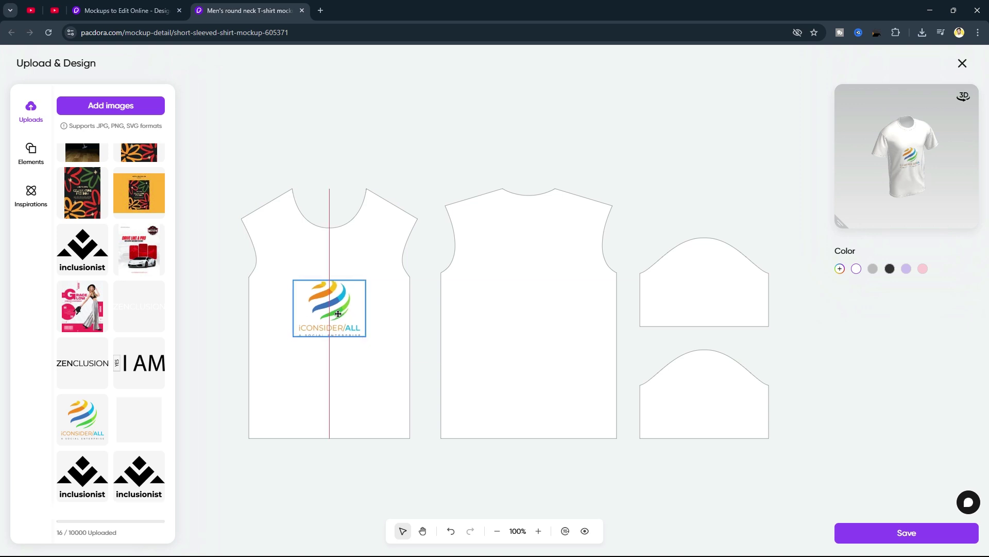
- Add the same logo to the back piece, shrunk to chest size and centred
{"action": "left_click", "coordinate": [478, 318]}
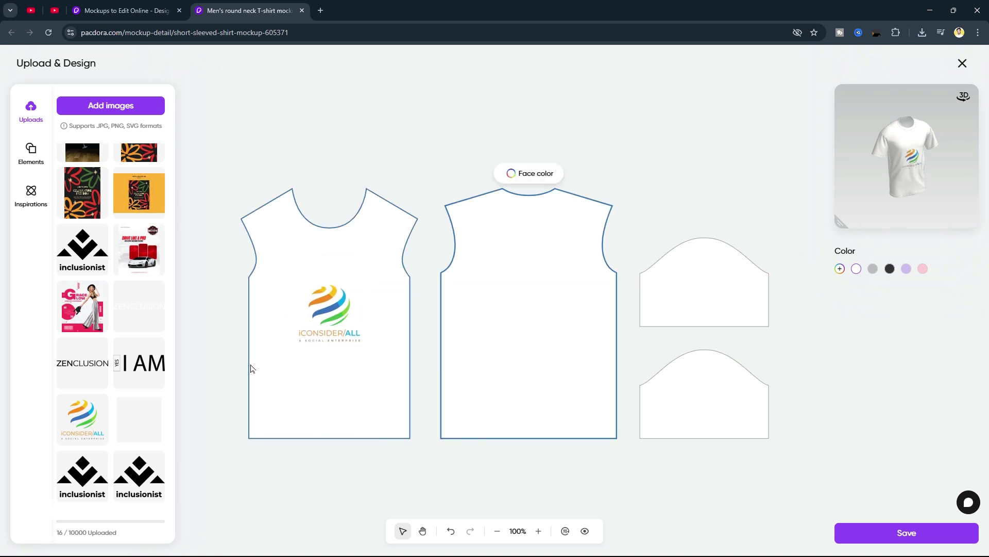
{"action": "left_click", "coordinate": [83, 418]}
{"action": "left_click_drag", "start_coordinate": [665, 188], "coordinate": [415, 355]}
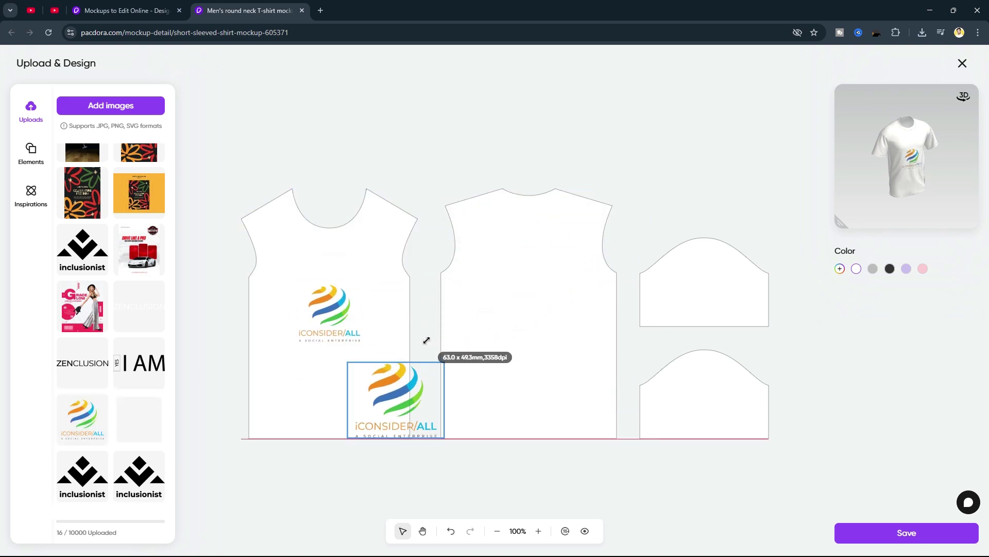
{"action": "left_click_drag", "start_coordinate": [394, 406], "coordinate": [532, 314]}
- Colour the upper sleeve piece yellow
{"action": "left_click", "coordinate": [683, 304]}
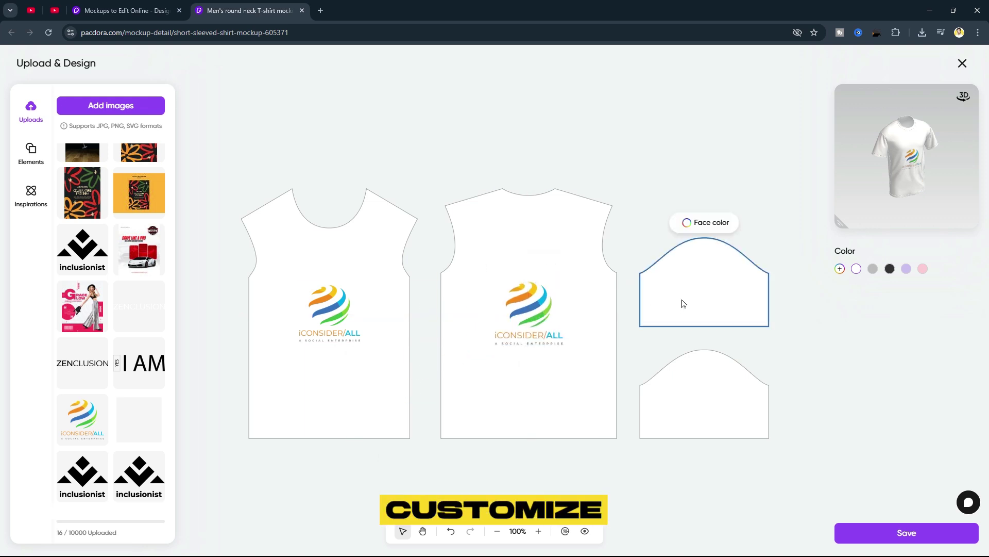
{"action": "left_click", "coordinate": [720, 224]}
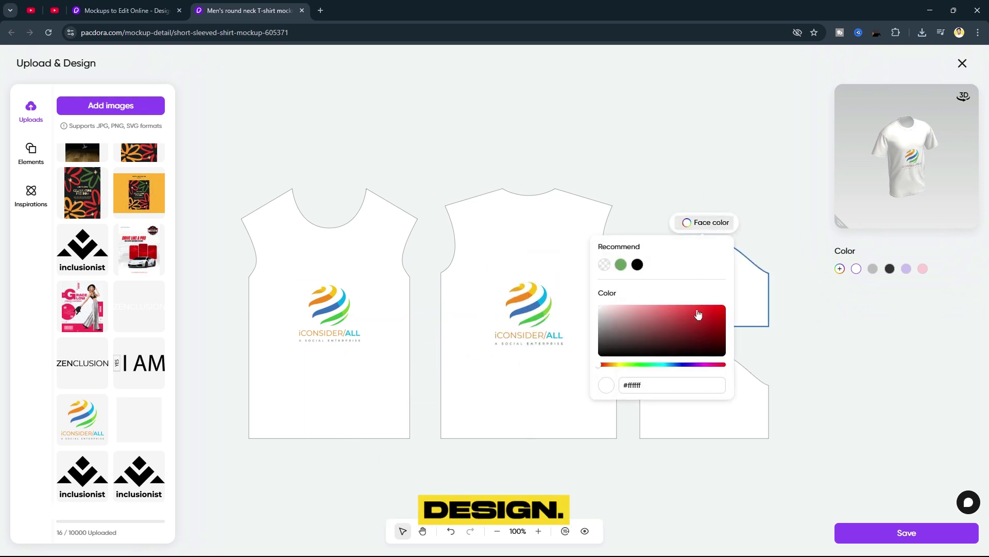
{"action": "left_click", "coordinate": [620, 366]}
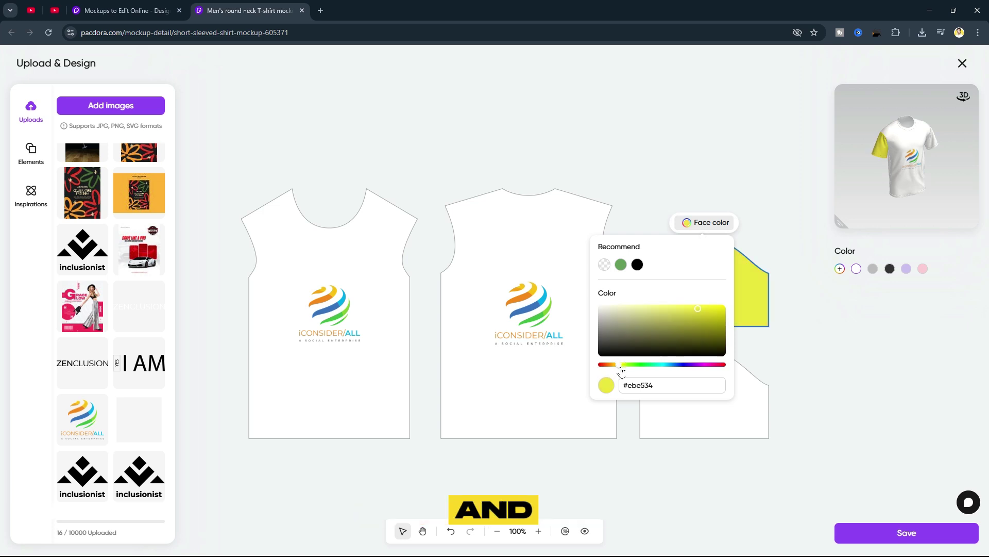
{"action": "left_click_drag", "start_coordinate": [621, 371], "coordinate": [616, 365]}
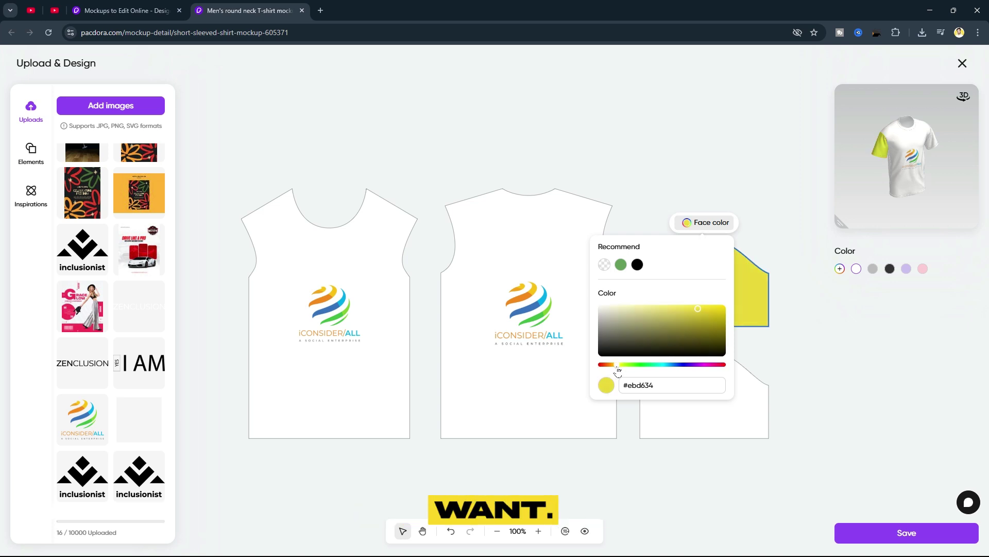
{"action": "left_click", "coordinate": [781, 352]}
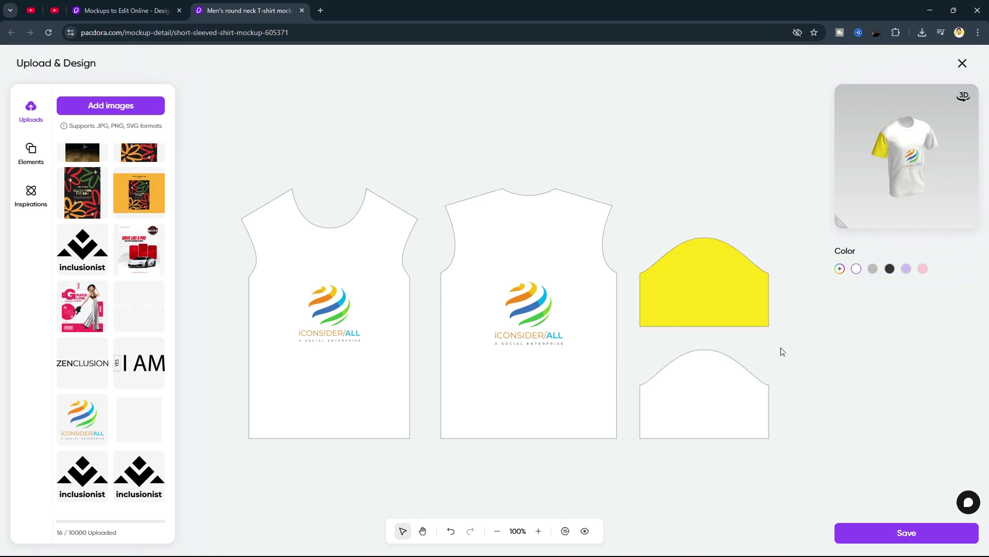
- Colour the lower sleeve piece yellow and tilt the 3D preview to view it
{"action": "left_click", "coordinate": [711, 335]}
{"action": "left_click", "coordinate": [620, 376]}
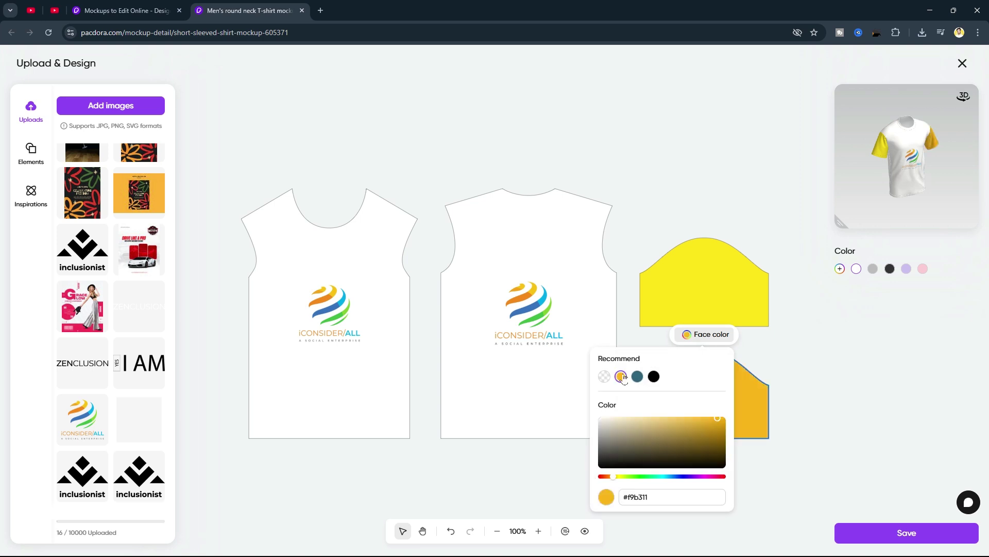
{"action": "left_click", "coordinate": [626, 477]}
{"action": "left_click", "coordinate": [768, 341]}
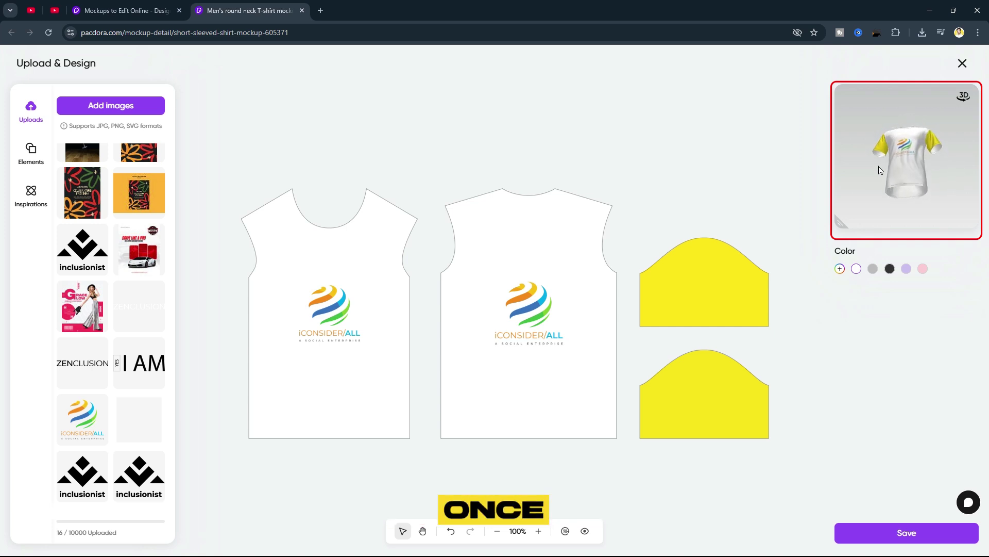
{"action": "left_click_drag", "start_coordinate": [879, 170], "coordinate": [882, 195]}
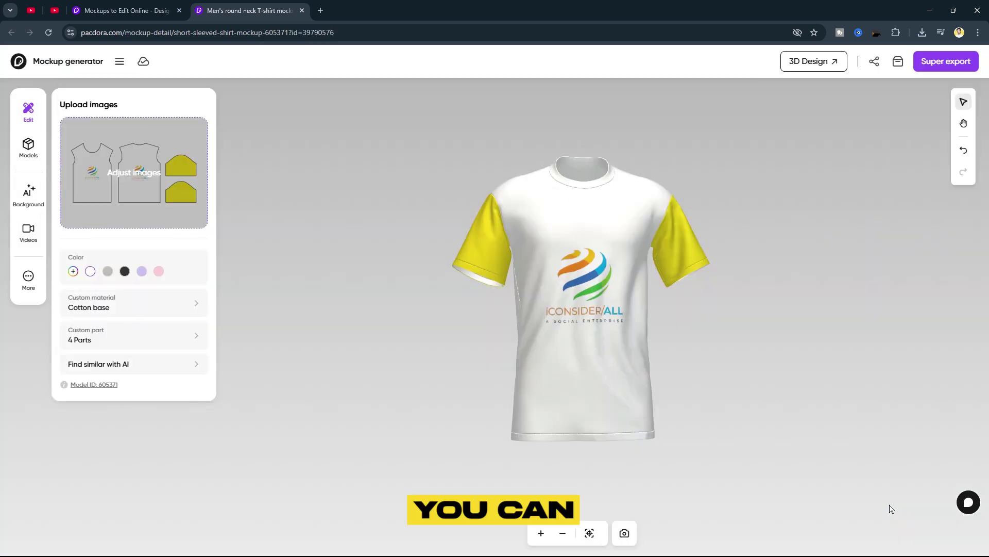
- Spin the 3D T-shirt to check its sides and back, zooming in and out
{"action": "left_click_drag", "start_coordinate": [890, 507], "coordinate": [230, 462]}
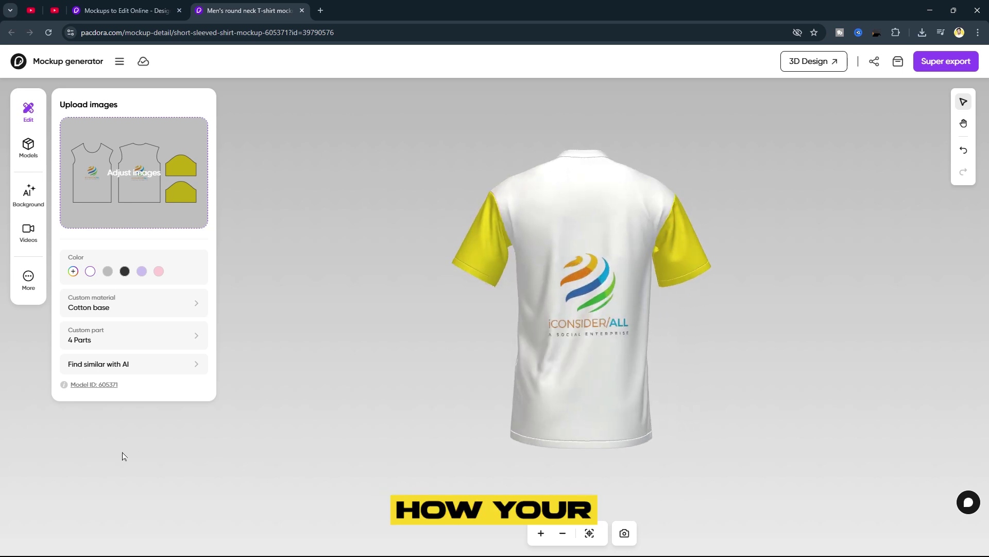
{"action": "left_click", "coordinate": [541, 533]}
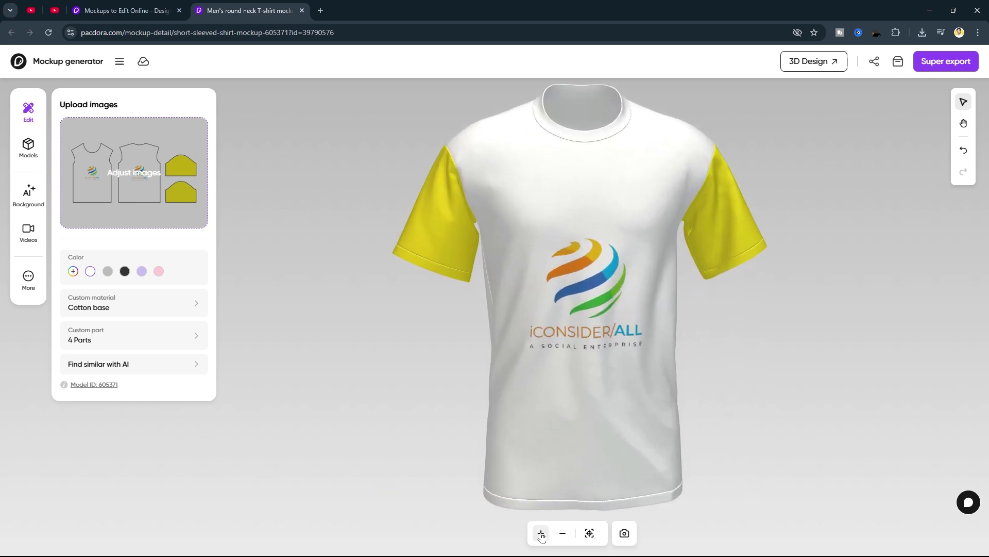
{"action": "mouse_move", "coordinate": [561, 330]}
{"action": "left_mouse_down"}
{"action": "mouse_move", "coordinate": [332, 327]}
{"action": "mouse_move", "coordinate": [652, 333]}
{"action": "left_mouse_up"}
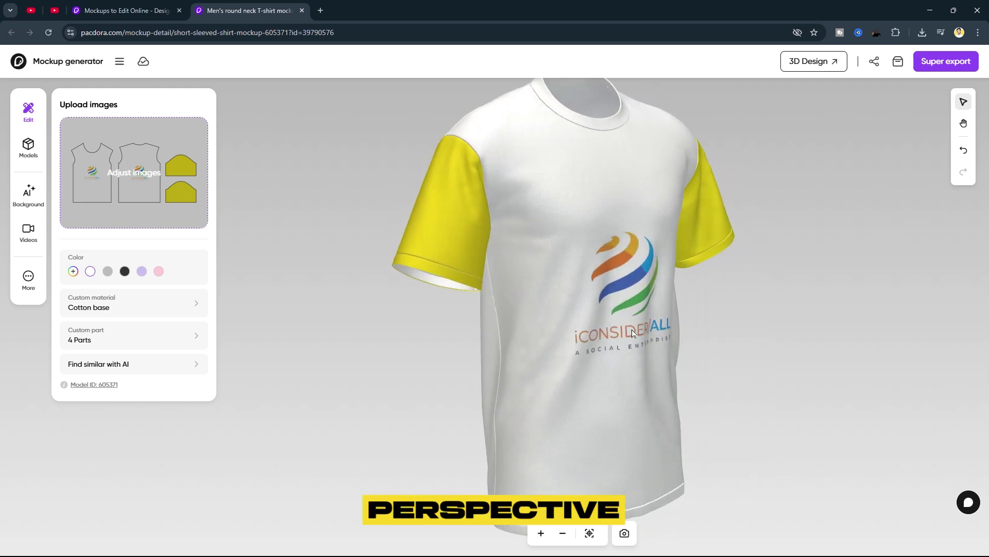
{"action": "left_click", "coordinate": [565, 533]}
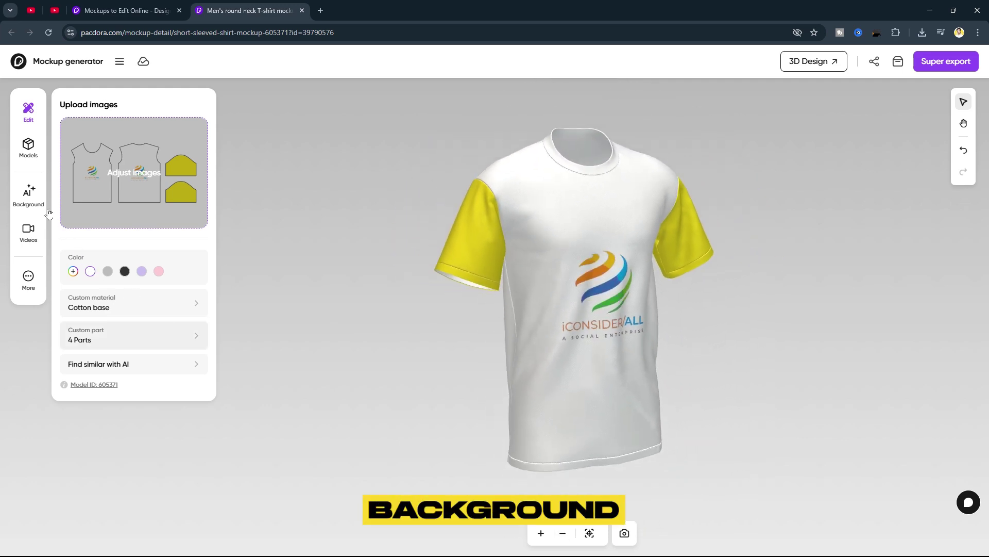
- Try lavender, yellow-green, purple, pink and blue gradients, settling on light blue
{"action": "left_click", "coordinate": [38, 198]}
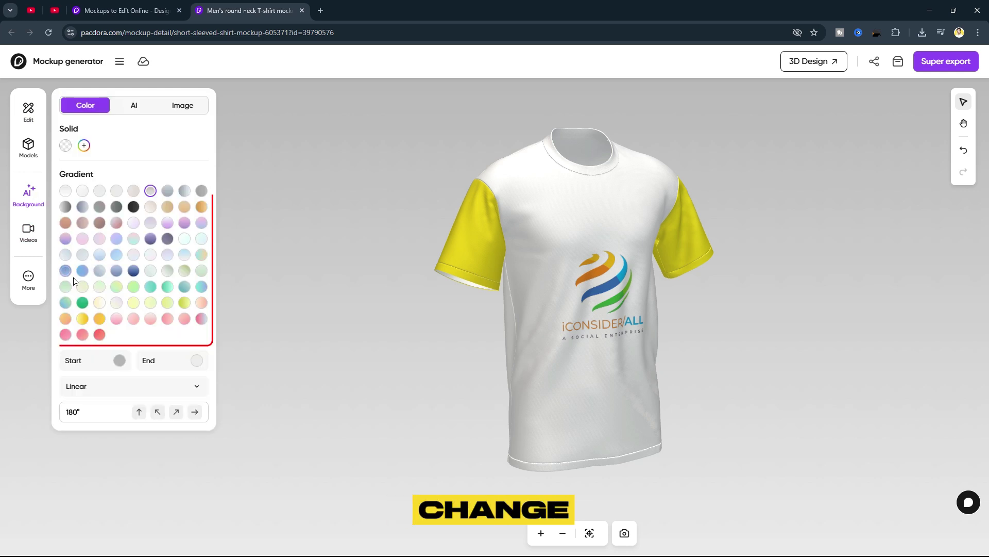
{"action": "left_click", "coordinate": [116, 302]}
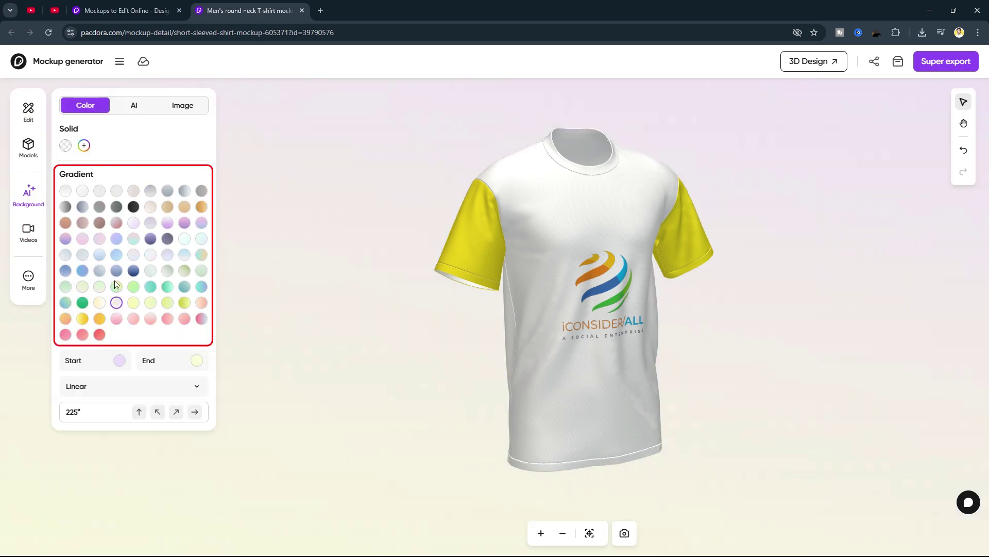
{"action": "left_click", "coordinate": [116, 286]}
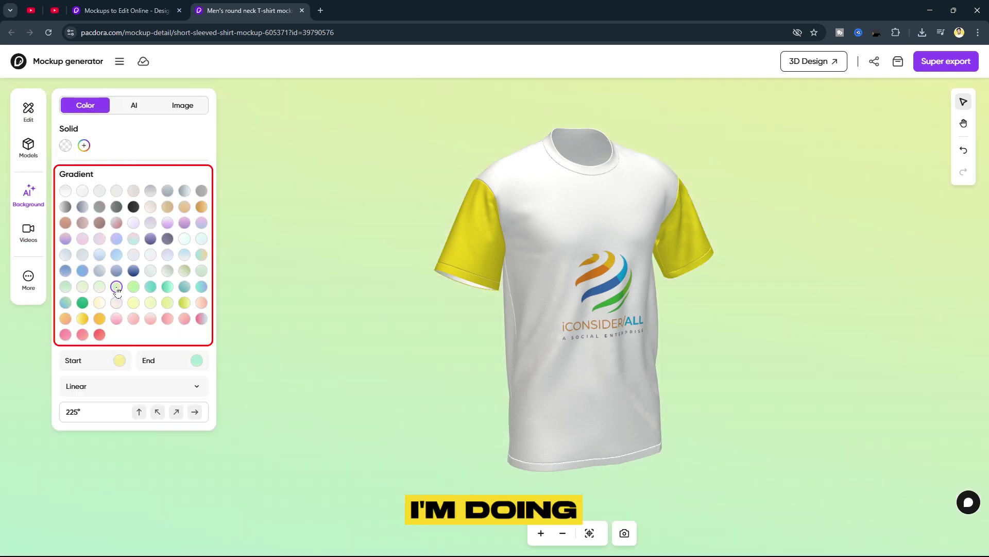
{"action": "left_click", "coordinate": [117, 255]}
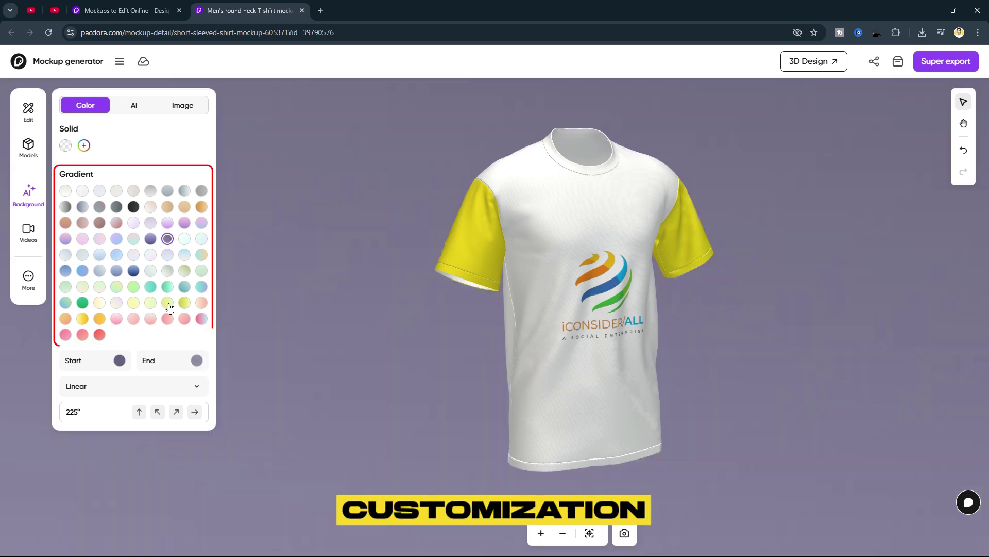
{"action": "left_click", "coordinate": [167, 318]}
{"action": "left_click", "coordinate": [132, 270]}
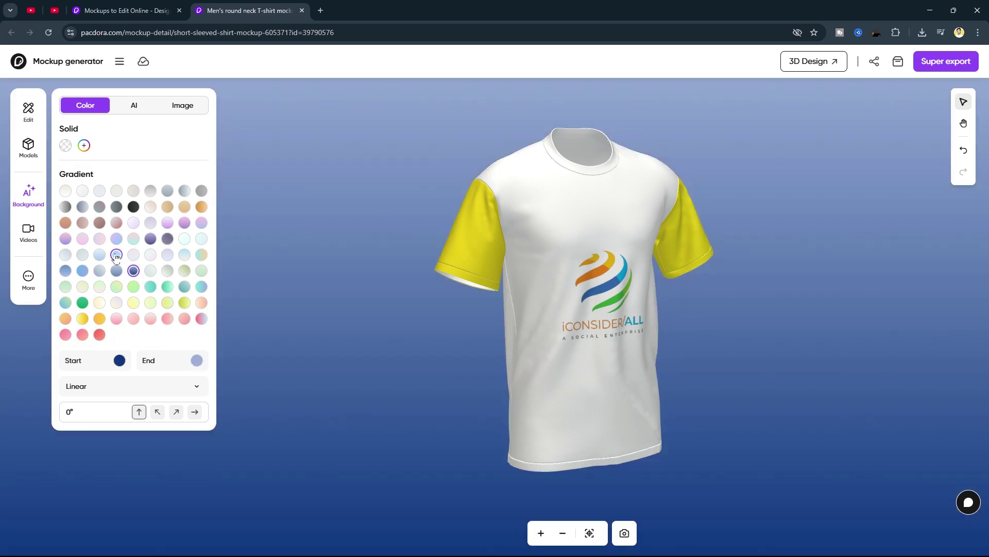
{"action": "left_click", "coordinate": [116, 255]}
{"action": "left_click", "coordinate": [145, 110]}
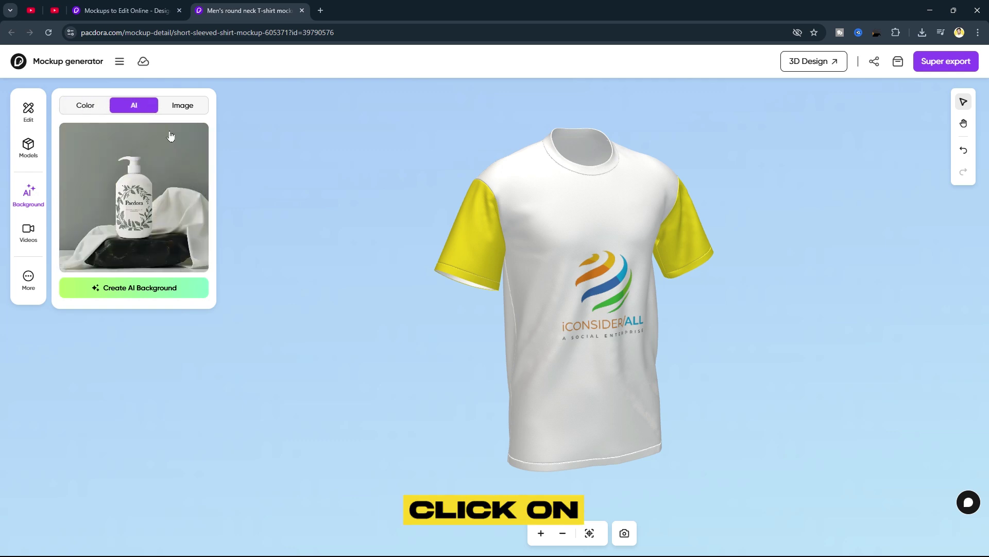
- Generate Minimalism white podium AI backgrounds and choose the second image
{"action": "left_click", "coordinate": [176, 286]}
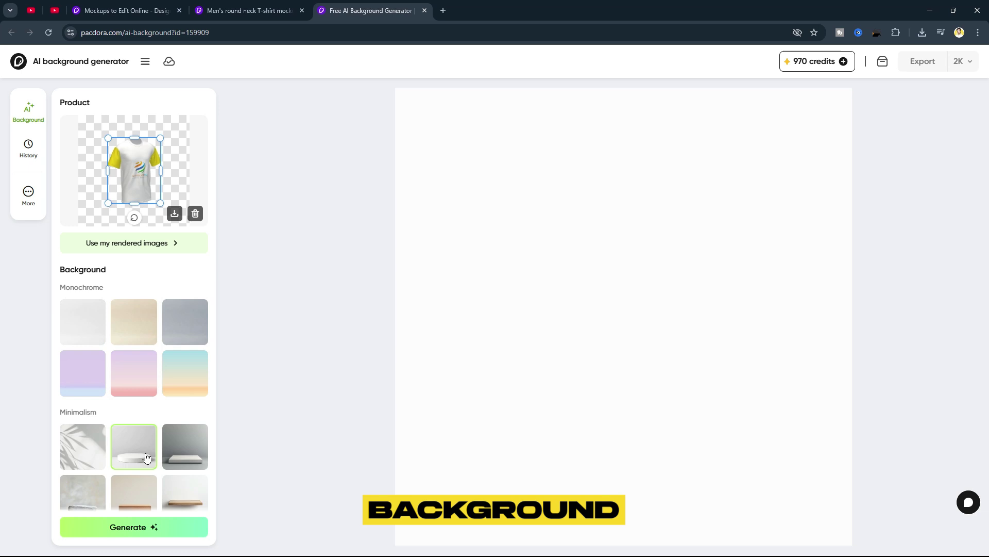
{"action": "scroll", "coordinate": [150, 459], "scroll_direction": "down", "scroll_amount": 3}
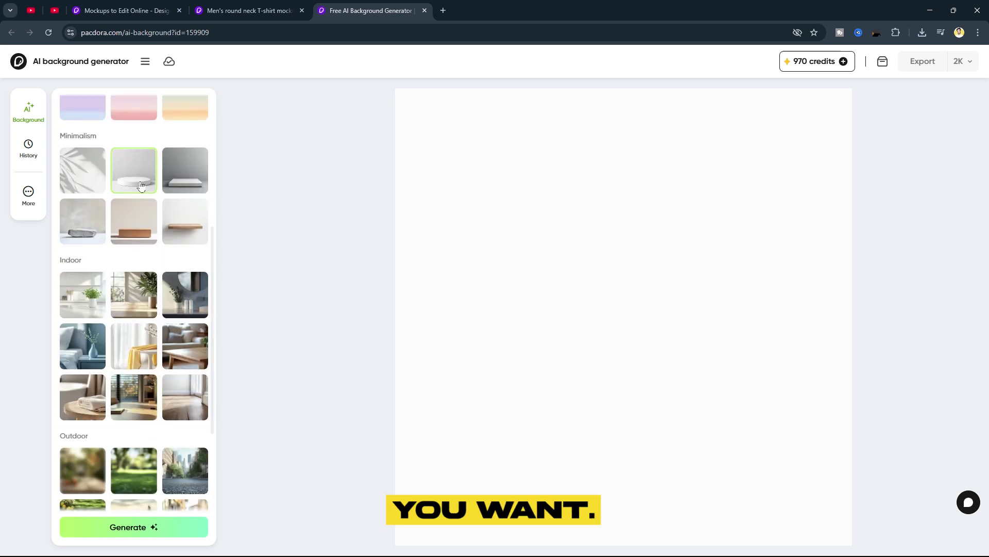
{"action": "left_click", "coordinate": [145, 533]}
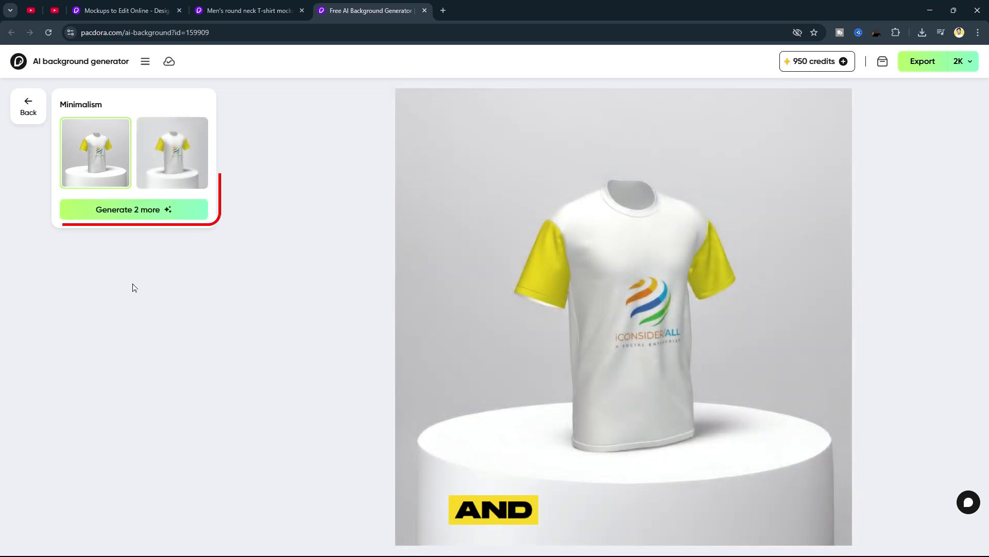
{"action": "left_click", "coordinate": [169, 148]}
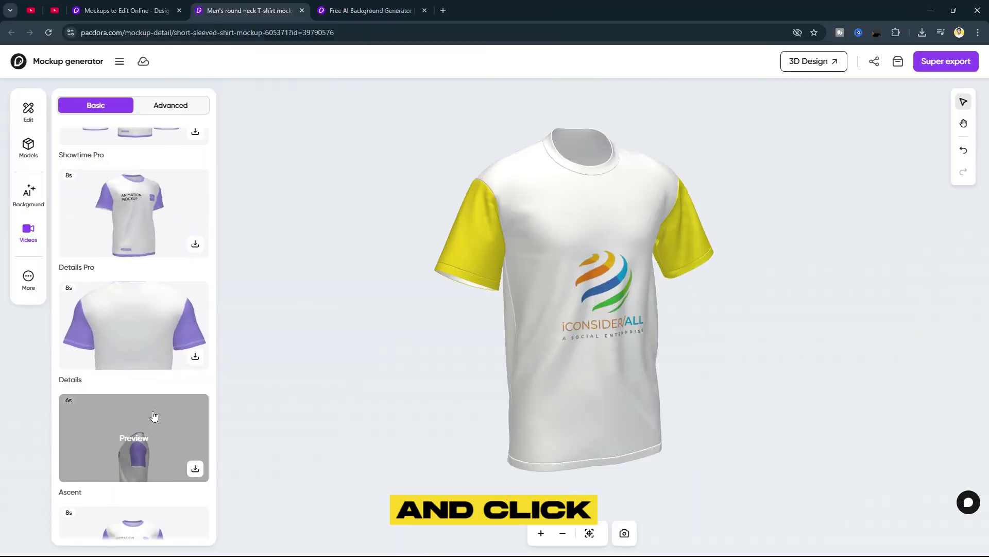
- Open Super export on the Dieline tab showing the T-shirt's flat pattern pieces
{"action": "left_click", "coordinate": [970, 64]}
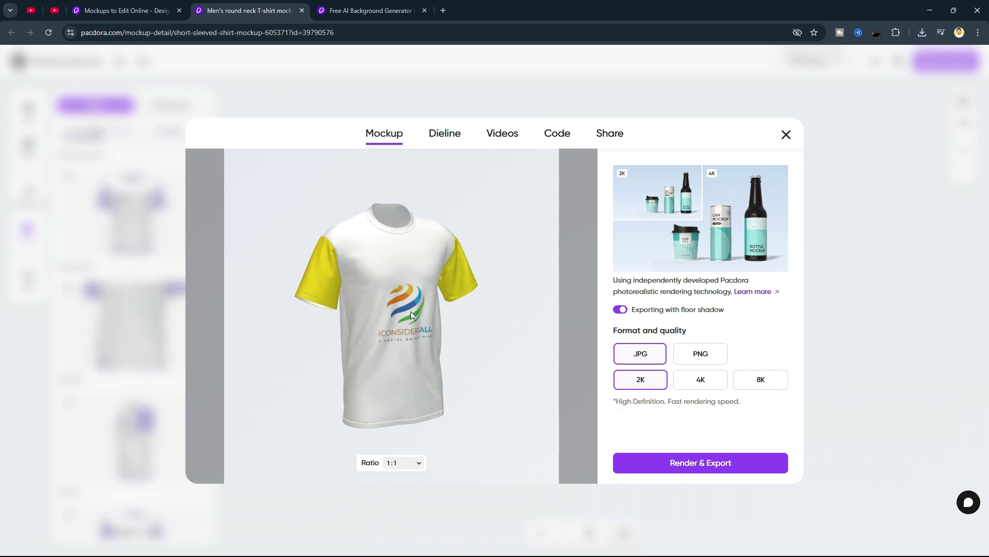
{"action": "left_click", "coordinate": [456, 135]}
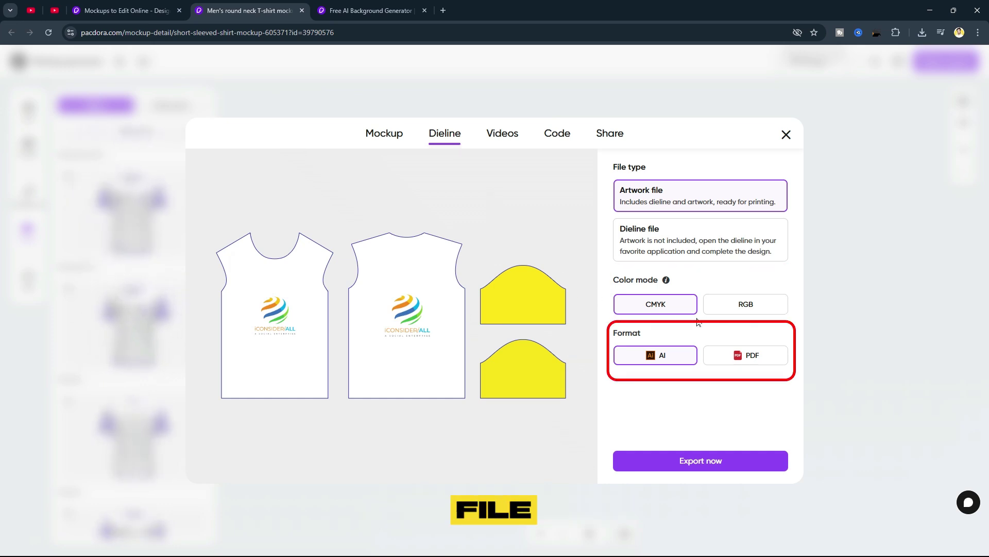
- Try the DXF dieline file format, reselect Artwork file, then show video export options
{"action": "left_click", "coordinate": [700, 239]}
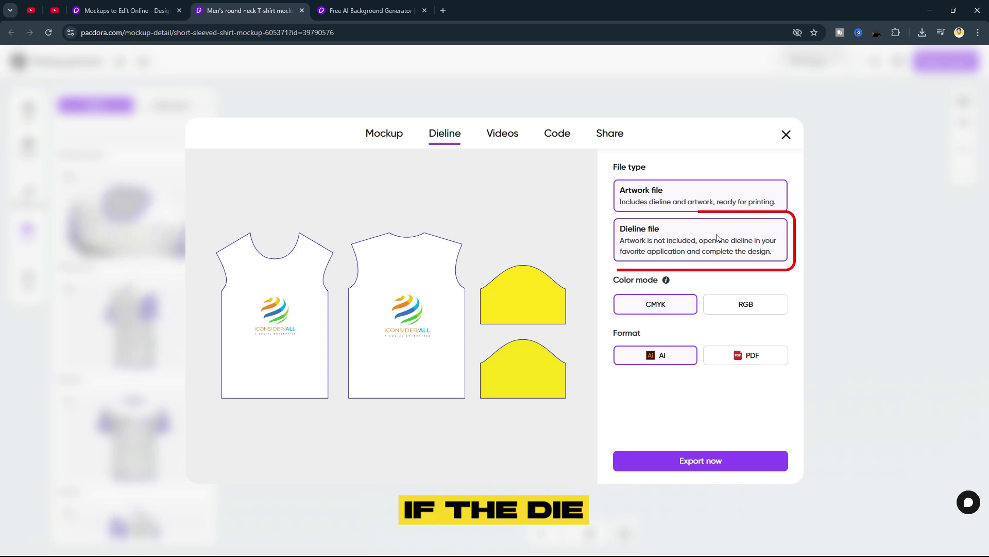
{"action": "left_click", "coordinate": [760, 303]}
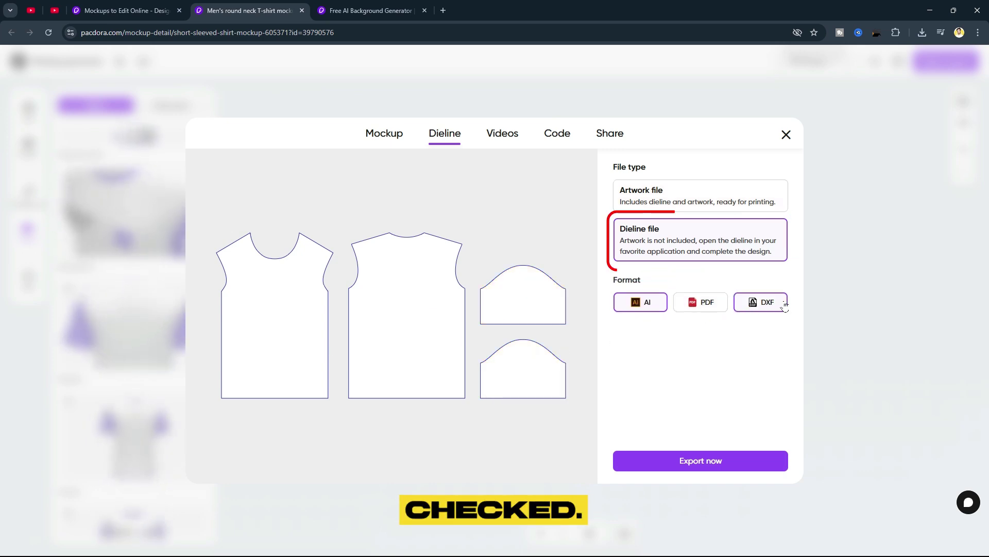
{"action": "left_click", "coordinate": [636, 303]}
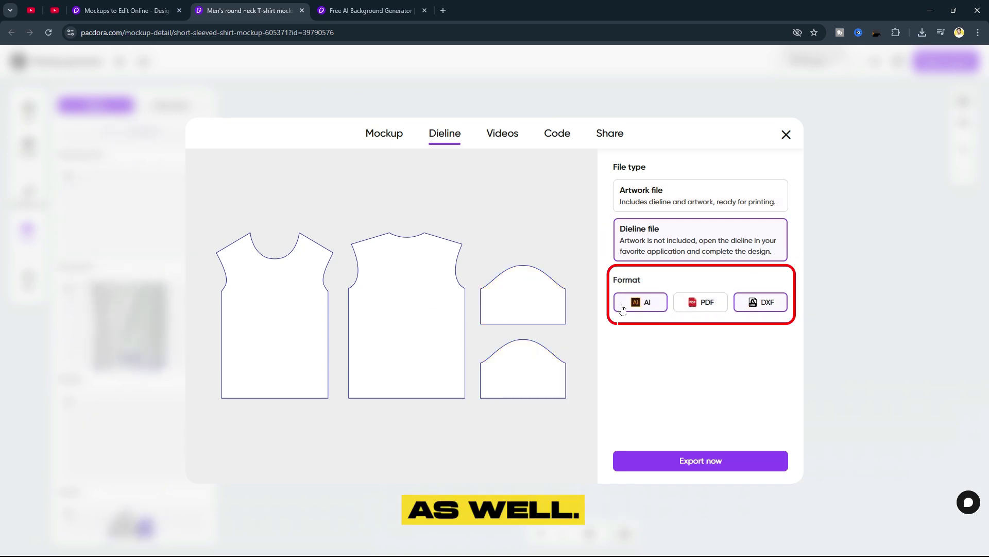
{"action": "left_click", "coordinate": [641, 205]}
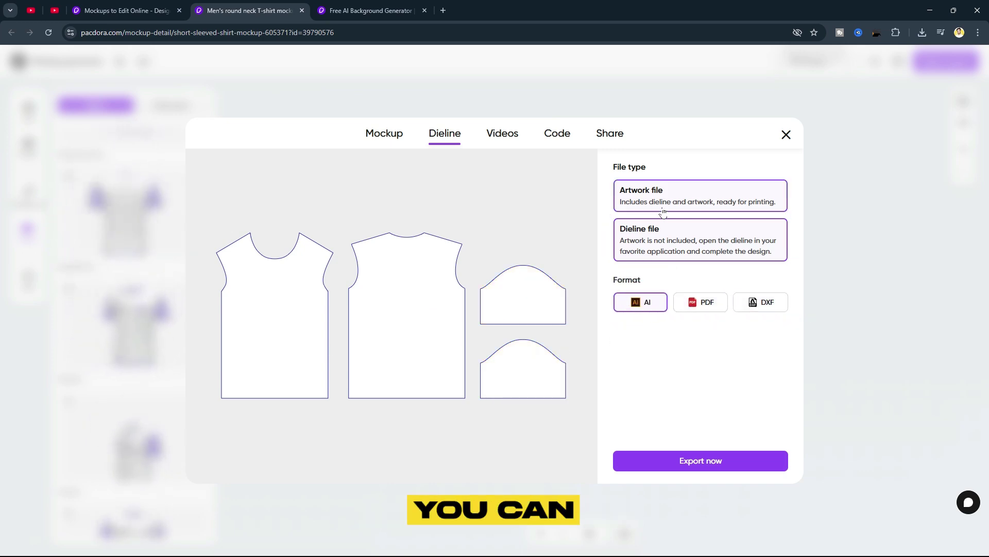
{"action": "left_click", "coordinate": [503, 135]}
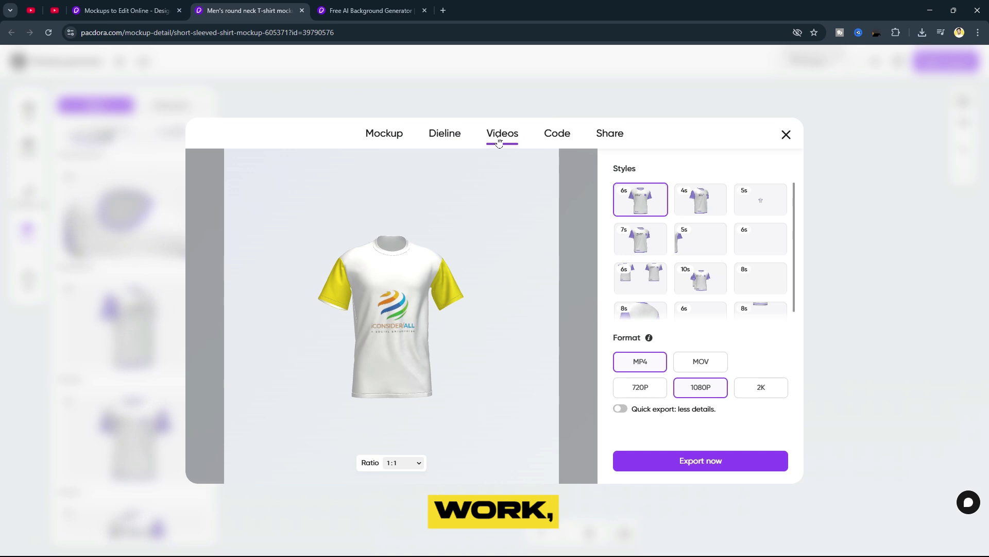
{"action": "left_click", "coordinate": [558, 135]}
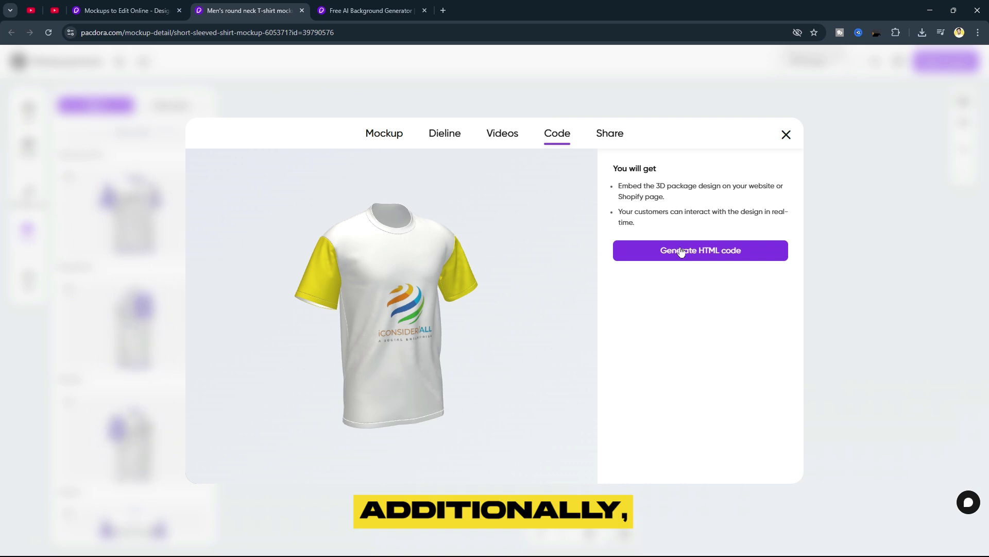
{"action": "left_click", "coordinate": [606, 133]}
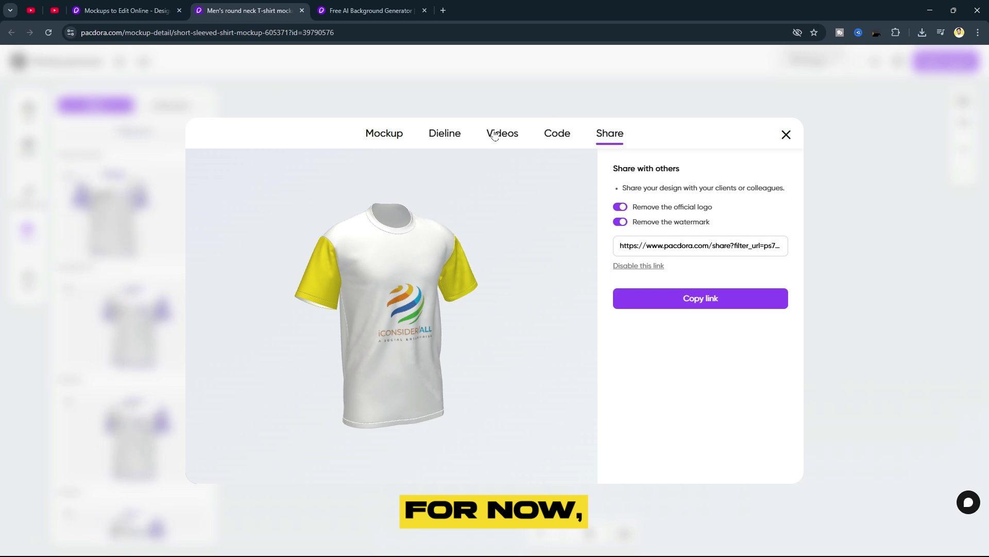
{"action": "left_click", "coordinate": [495, 135]}
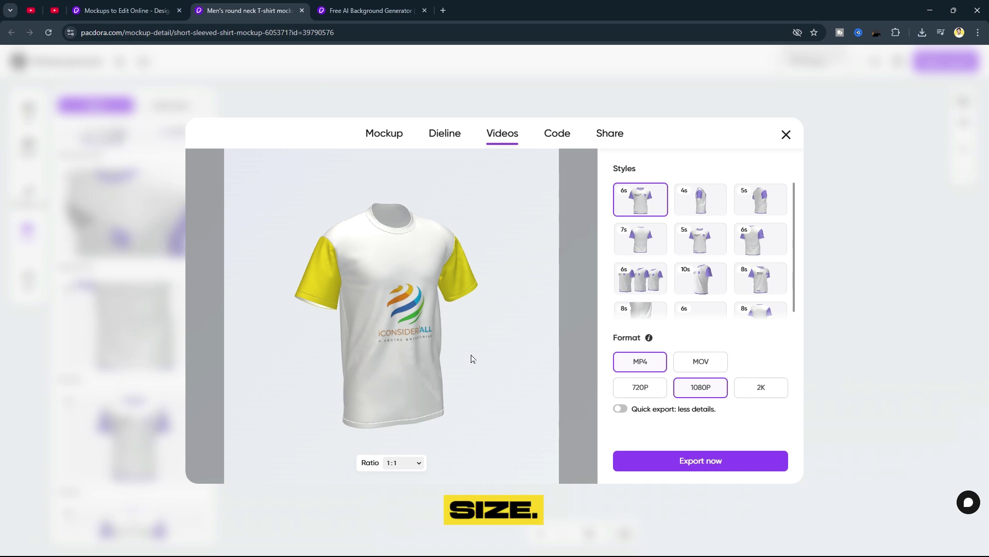
- Set the T-shirt video ratio to 16:9, preview styles, and pick the bottom-right 8-second style
{"action": "left_click", "coordinate": [415, 463]}
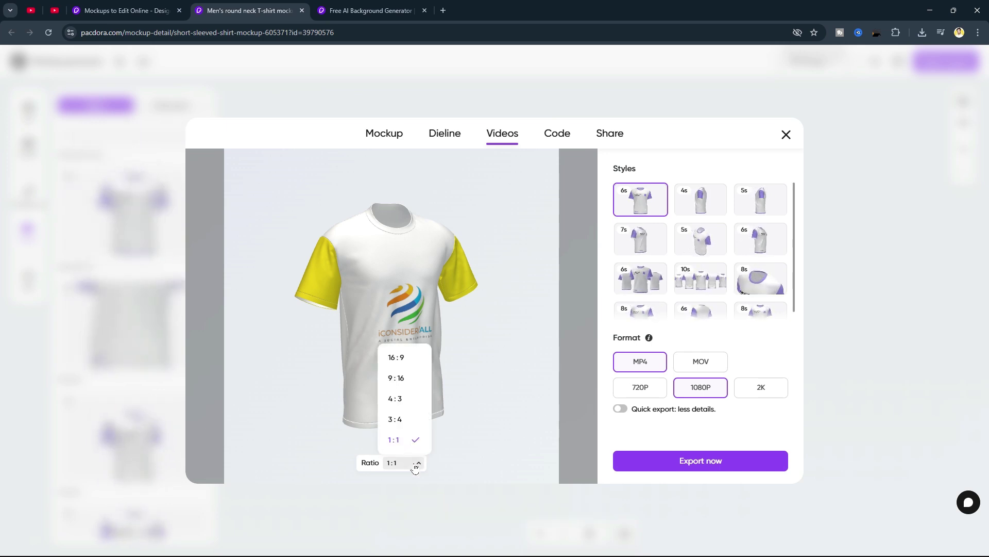
{"action": "left_click", "coordinate": [415, 357]}
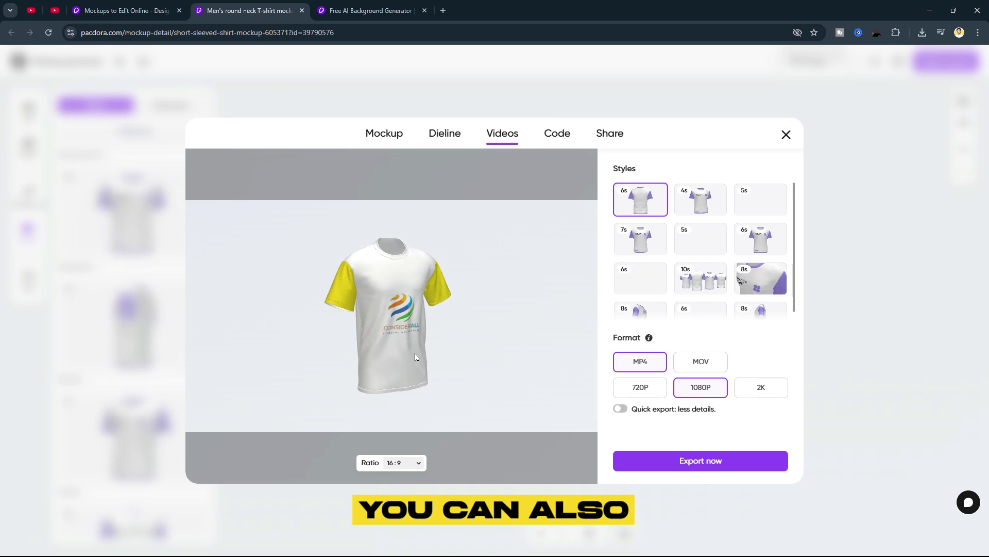
{"action": "left_click", "coordinate": [701, 241]}
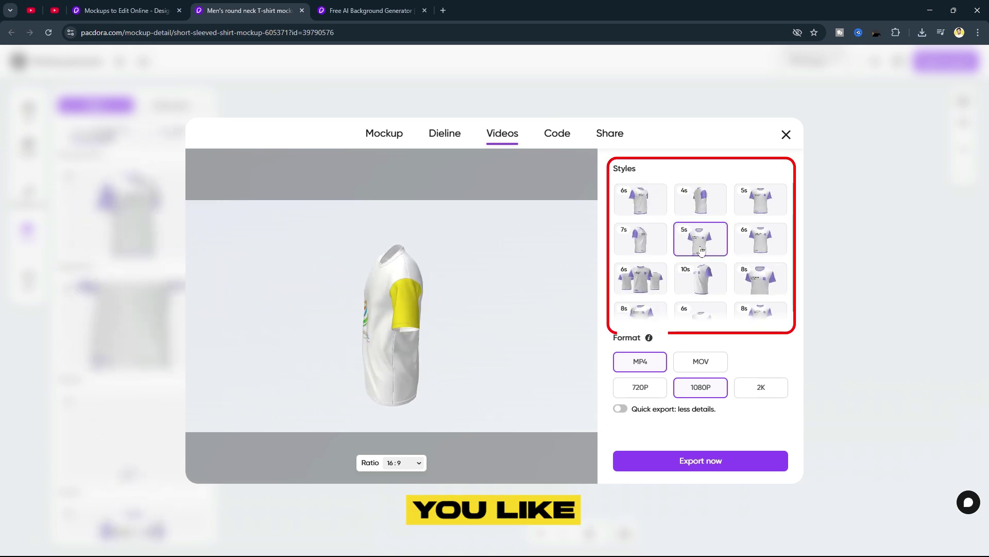
{"action": "left_click", "coordinate": [703, 277]}
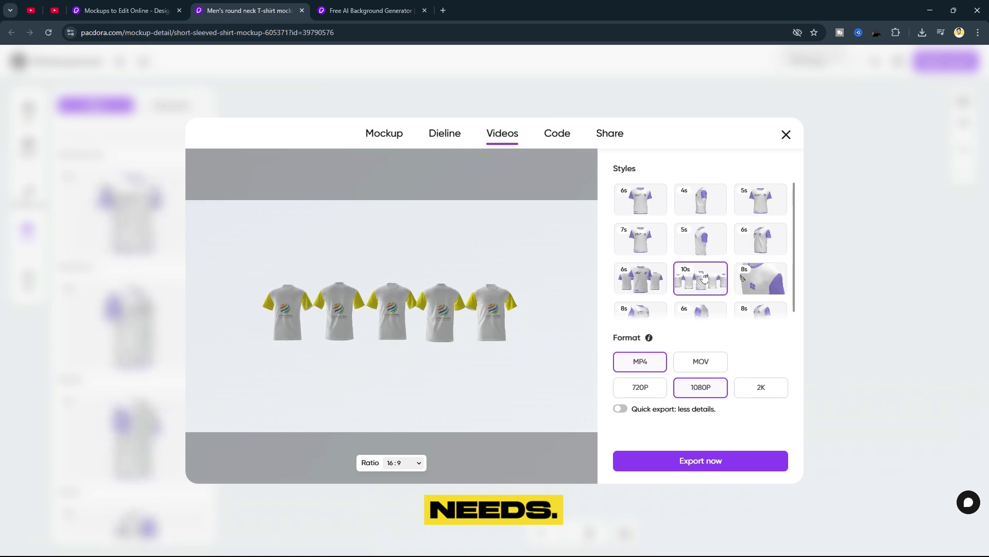
{"action": "left_click", "coordinate": [768, 309]}
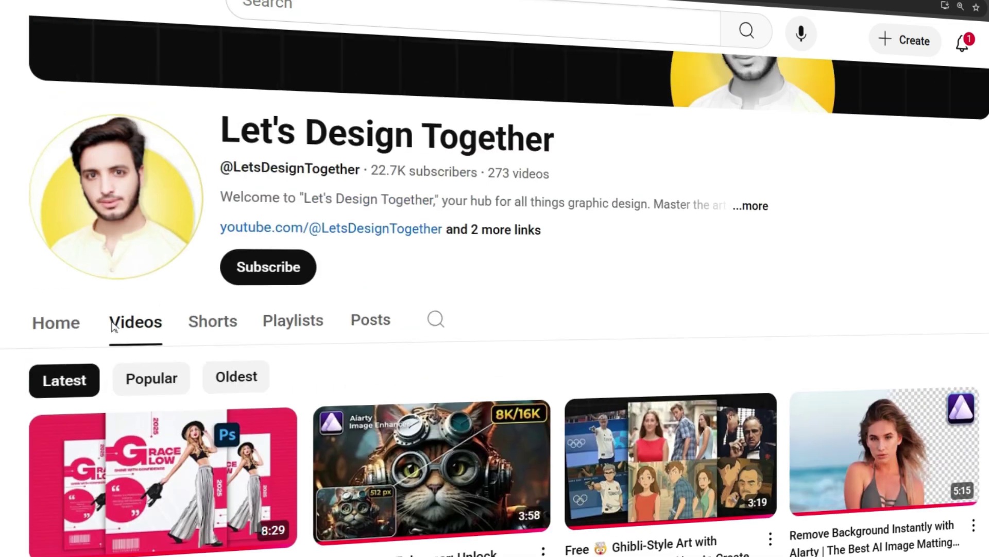
- Subscribe to Let's Design Together on its YouTube channel page
{"action": "left_click", "coordinate": [347, 267]}
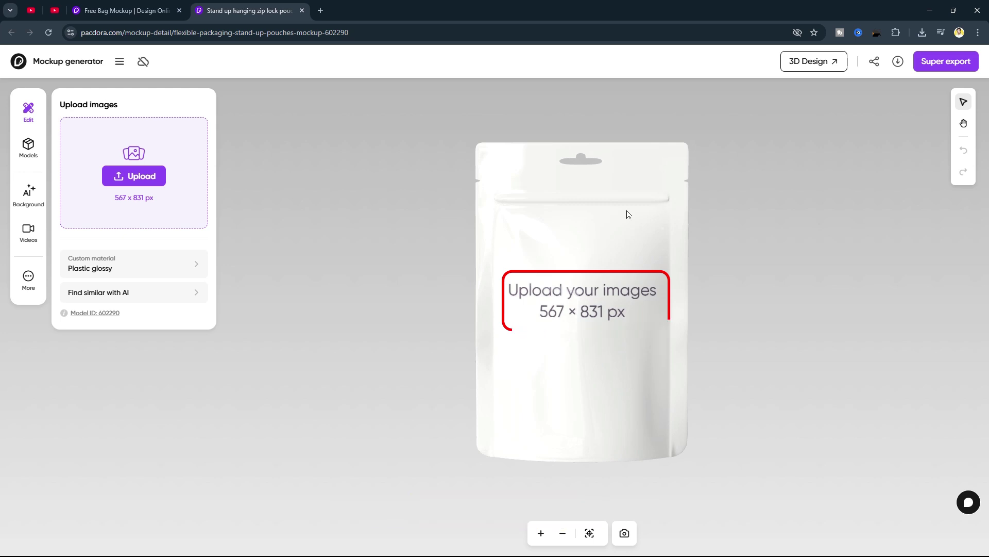
- Place the uploaded floral Juneteenth image on the pouch's left and right halves, then save
{"action": "left_click", "coordinate": [119, 177]}
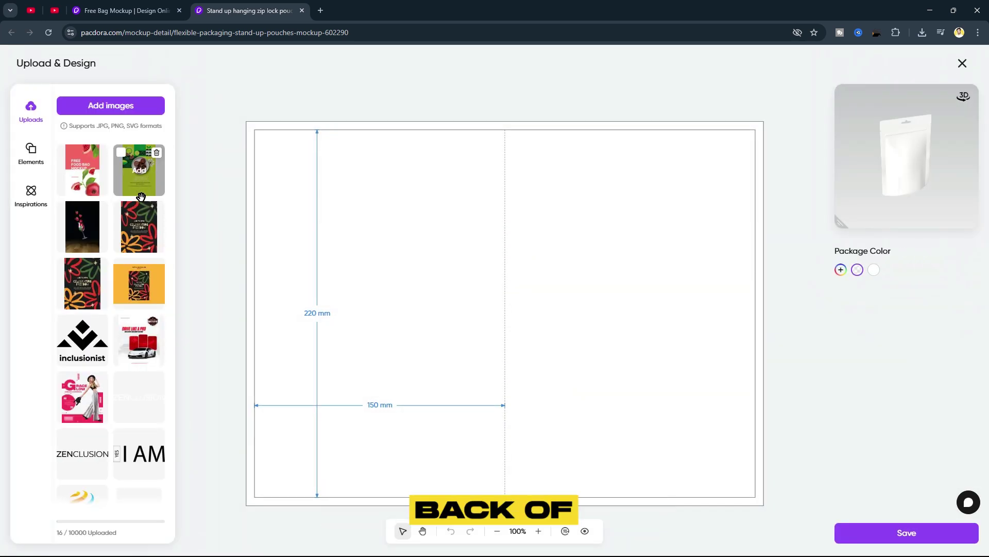
{"action": "left_click", "coordinate": [129, 235]}
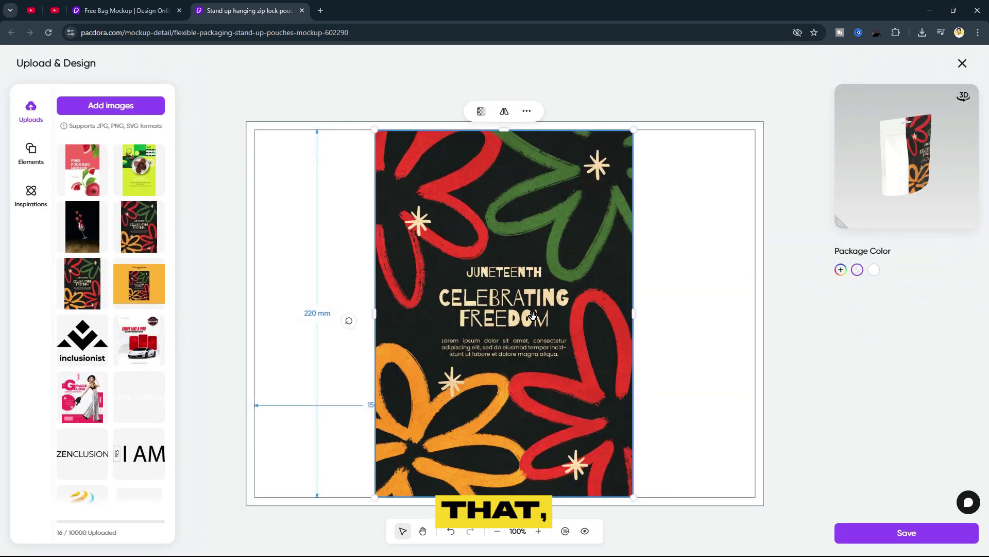
{"action": "left_click_drag", "start_coordinate": [532, 317], "coordinate": [407, 311]}
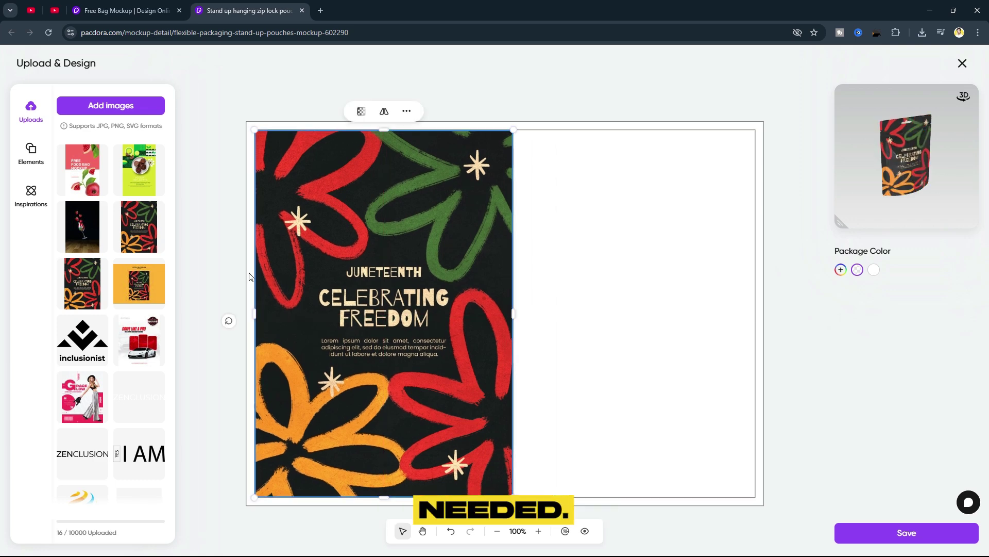
{"action": "left_click", "coordinate": [139, 226]}
{"action": "left_click_drag", "start_coordinate": [484, 324], "coordinate": [612, 325]}
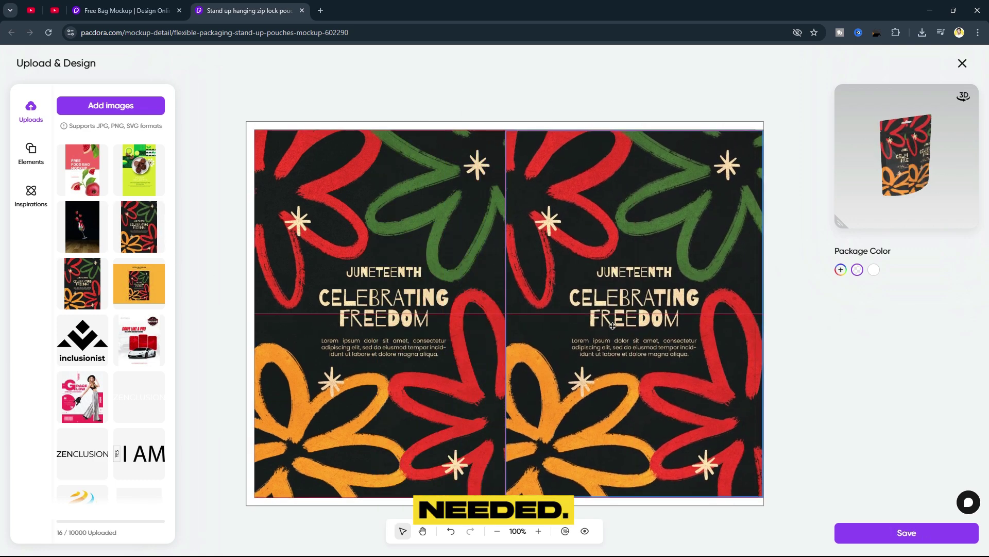
{"action": "left_click", "coordinate": [859, 532]}
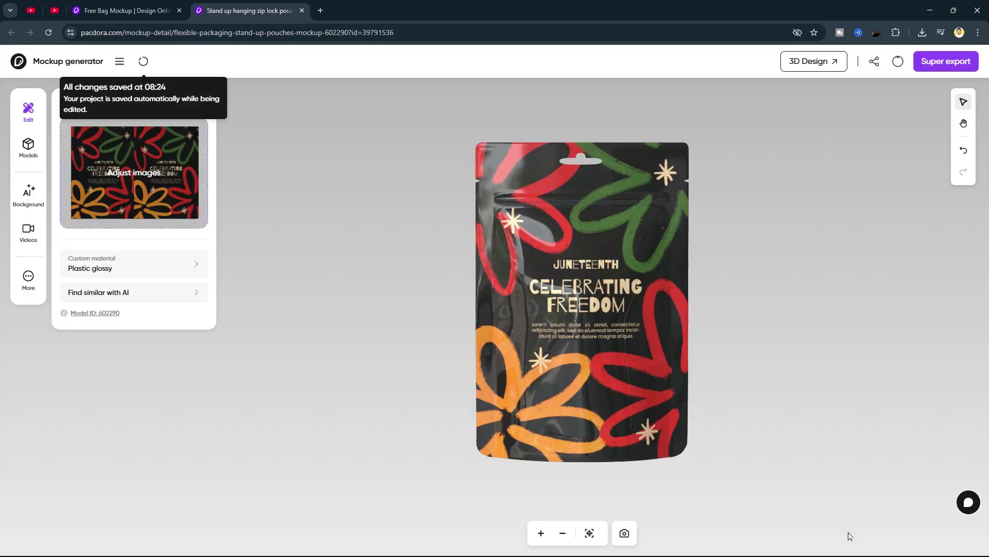
- Set the pouch's custom material metalness to 30%, then apply the Plastic matt preset
{"action": "mouse_move", "coordinate": [824, 499]}
{"action": "left_mouse_down"}
{"action": "mouse_move", "coordinate": [614, 425]}
{"action": "mouse_move", "coordinate": [484, 420]}
{"action": "mouse_move", "coordinate": [803, 437]}
{"action": "left_mouse_up"}
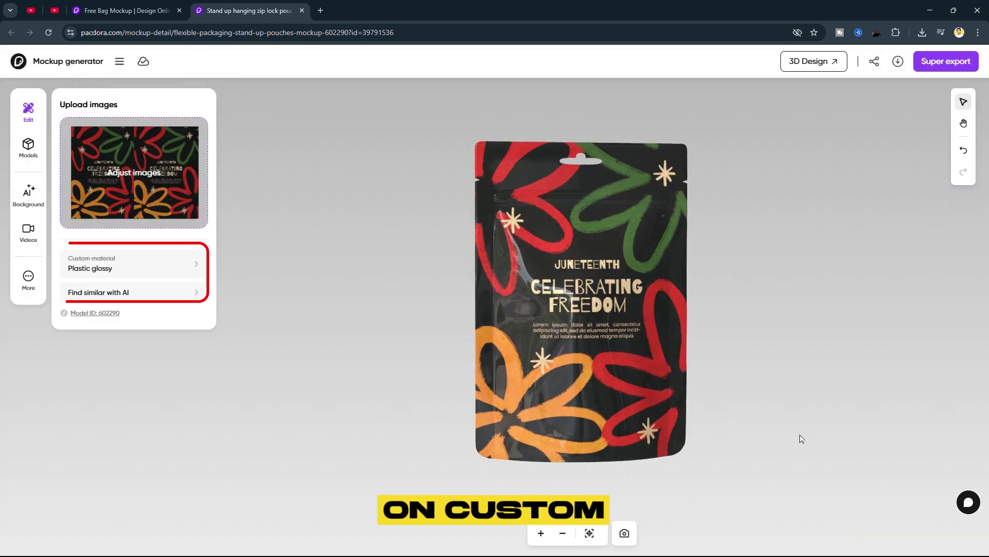
{"action": "left_click", "coordinate": [176, 264]}
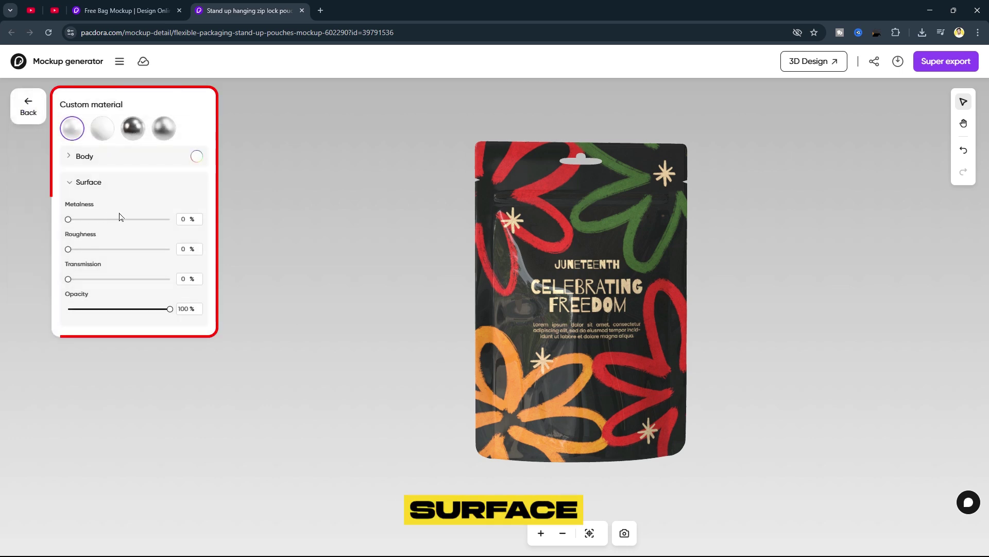
{"action": "left_click_drag", "start_coordinate": [68, 219], "coordinate": [98, 220]}
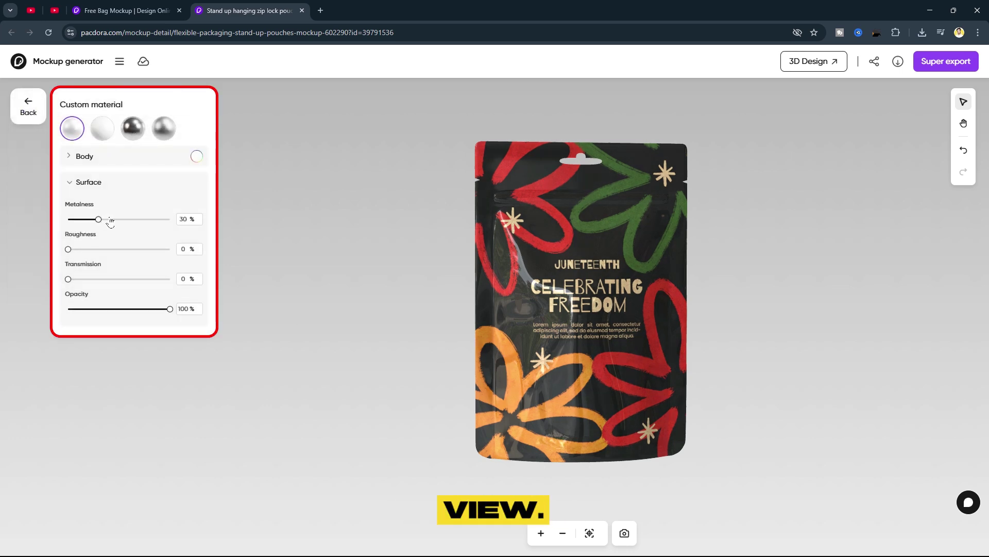
{"action": "left_click", "coordinate": [107, 136]}
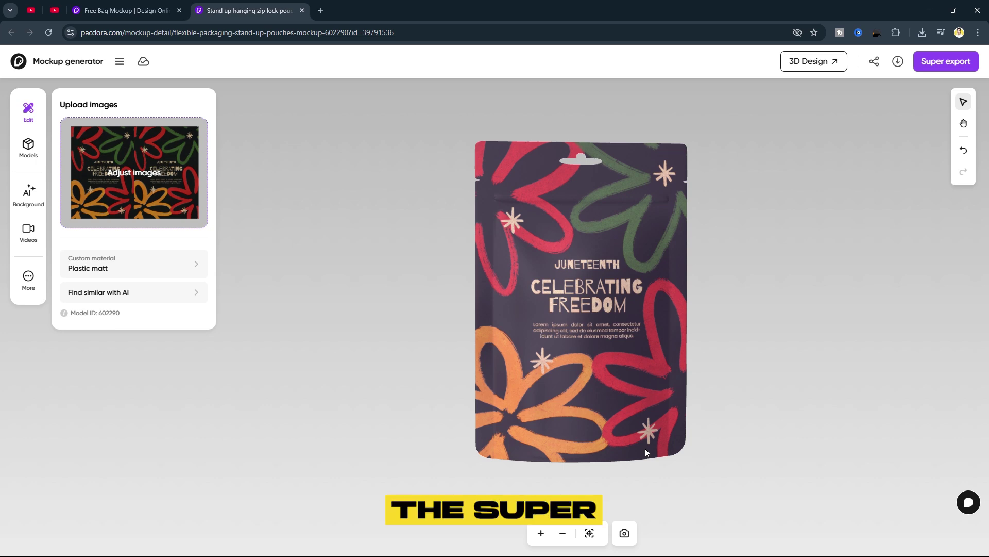
- Set up the pouch's Super export video at a 16:9 ratio with the rotating animation style
{"action": "left_click", "coordinate": [952, 64]}
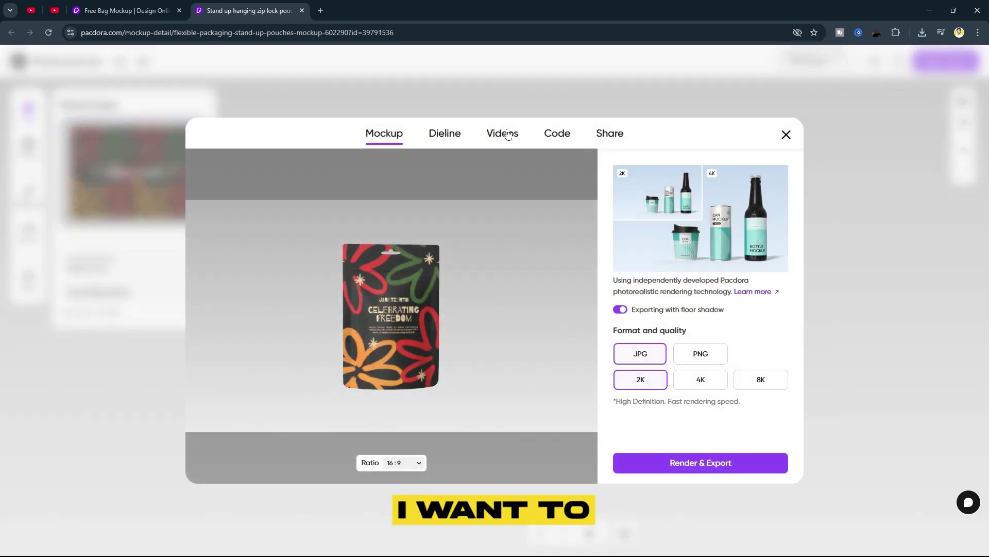
{"action": "left_click", "coordinate": [508, 136]}
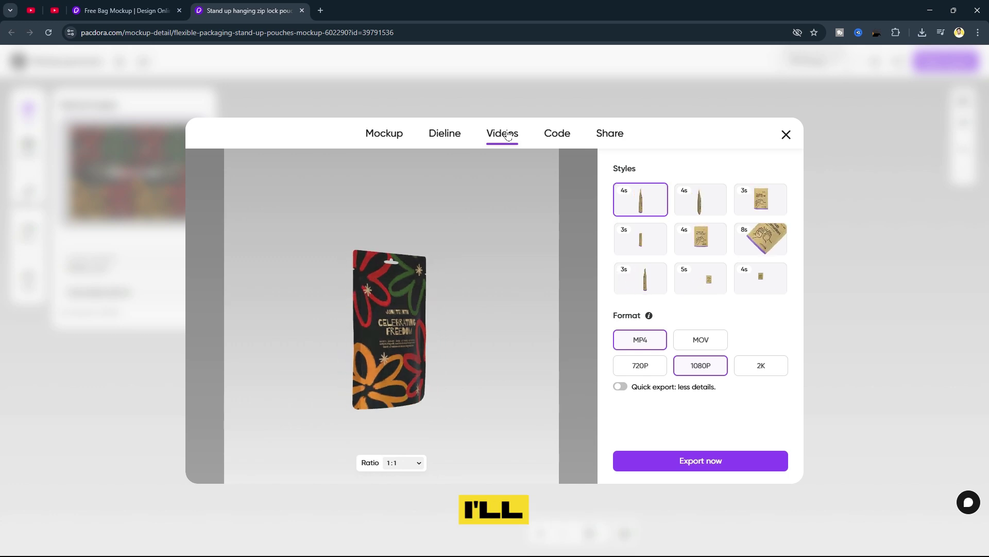
{"action": "left_click", "coordinate": [714, 203]}
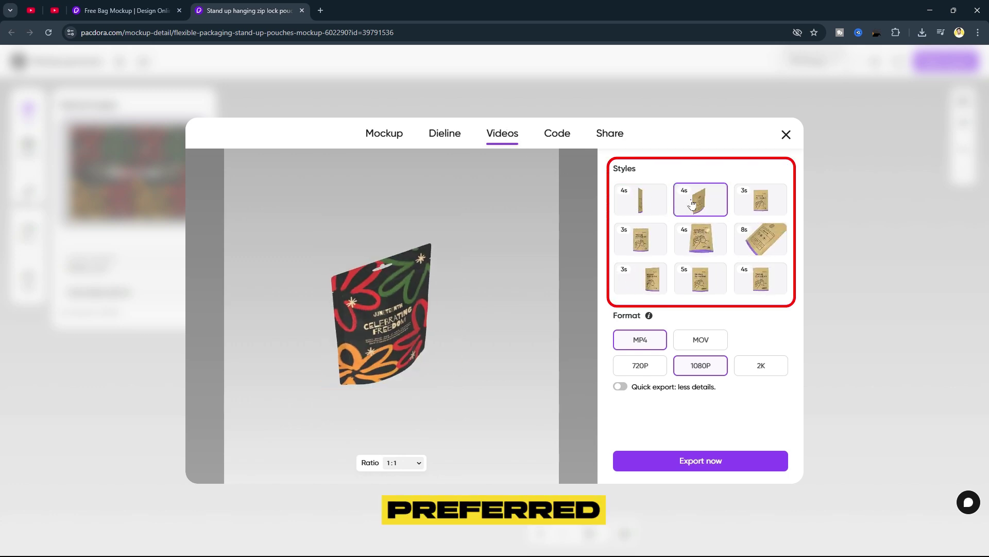
{"action": "left_click", "coordinate": [732, 203]}
{"action": "left_click", "coordinate": [396, 462]}
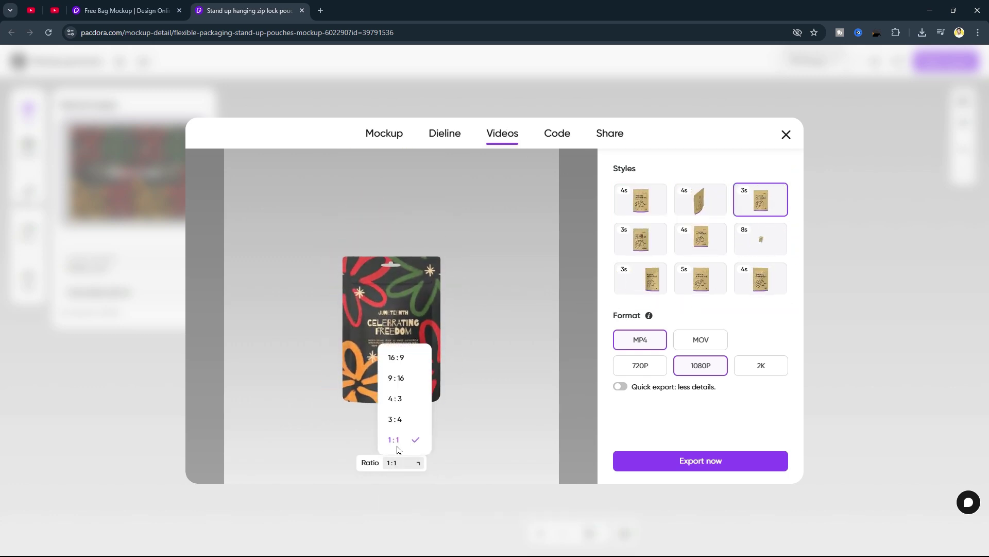
{"action": "left_click", "coordinate": [397, 357]}
{"action": "left_click", "coordinate": [702, 207]}
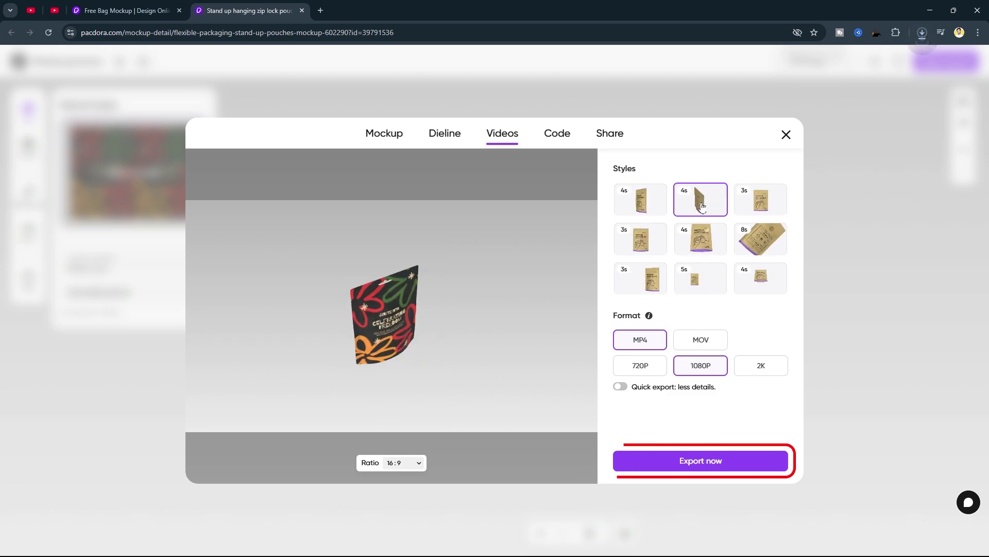